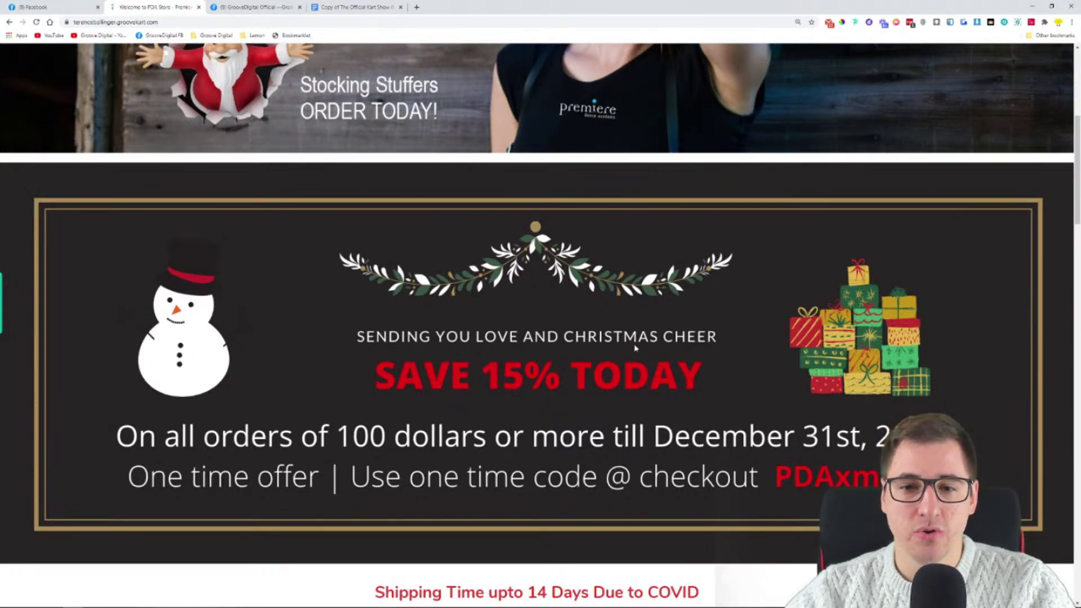
Examine the Premiere Dance Academy home page from the Christmas discount banner through the product sections to the footer
scroll(541, 378, down, 3)
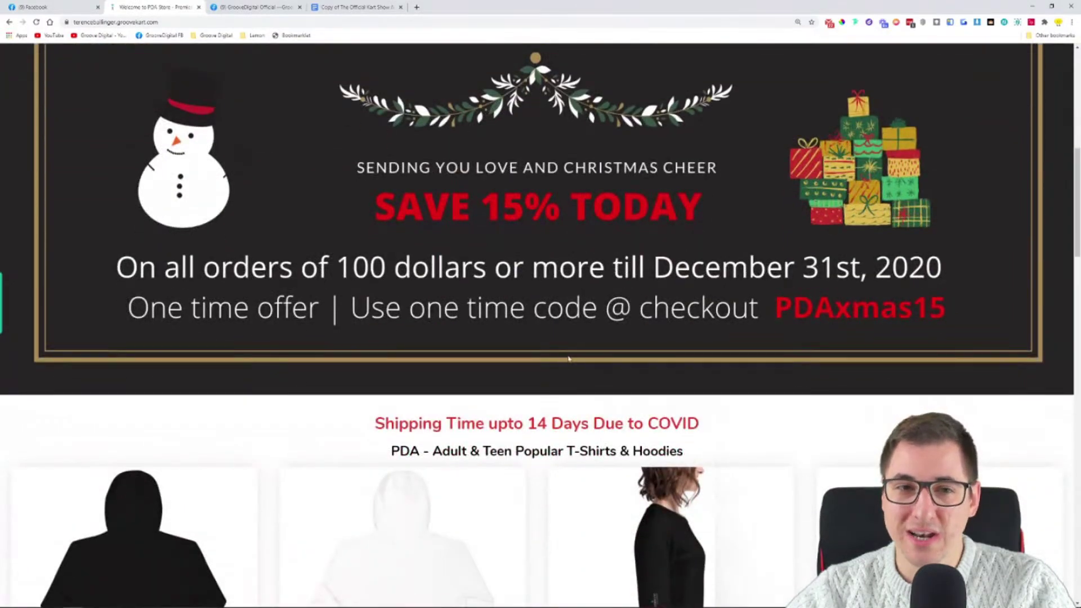
scroll(567, 363, up, 1)
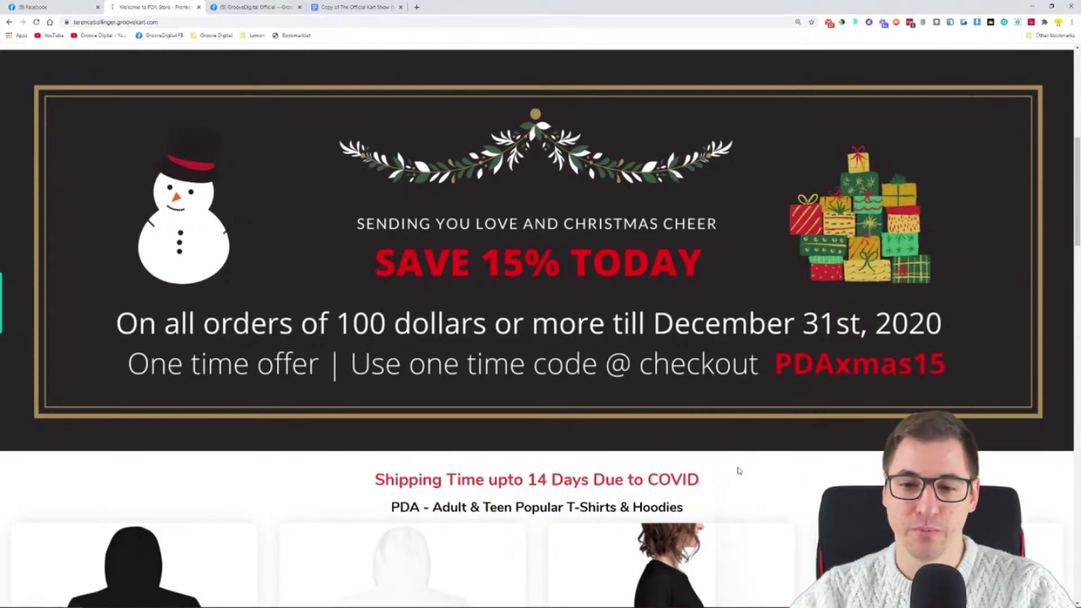
scroll(722, 476, down, 4)
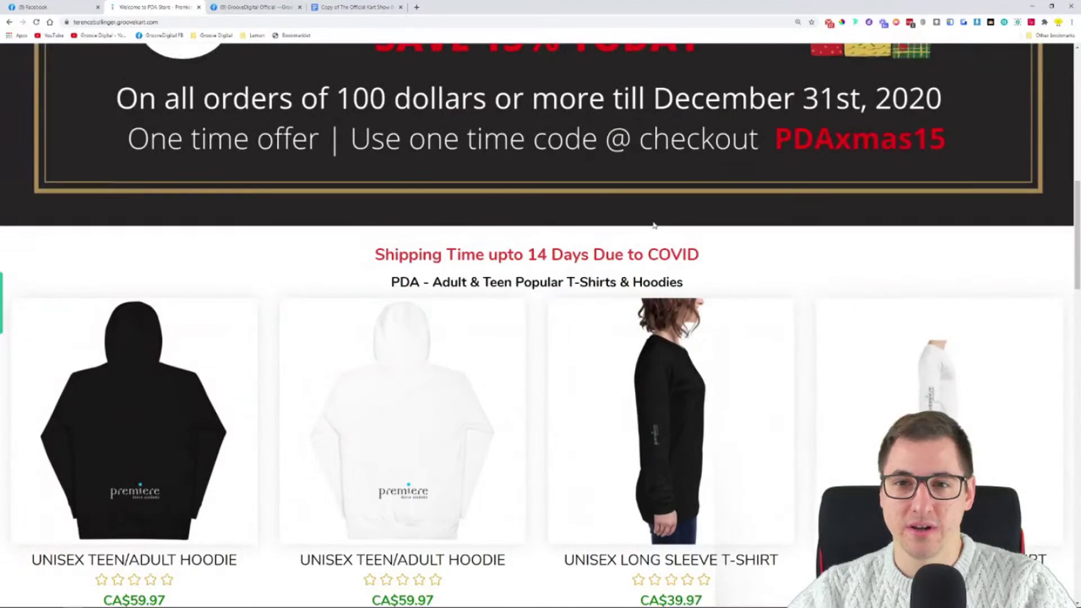
scroll(867, 161, down, 2)
scroll(874, 164, up, 5)
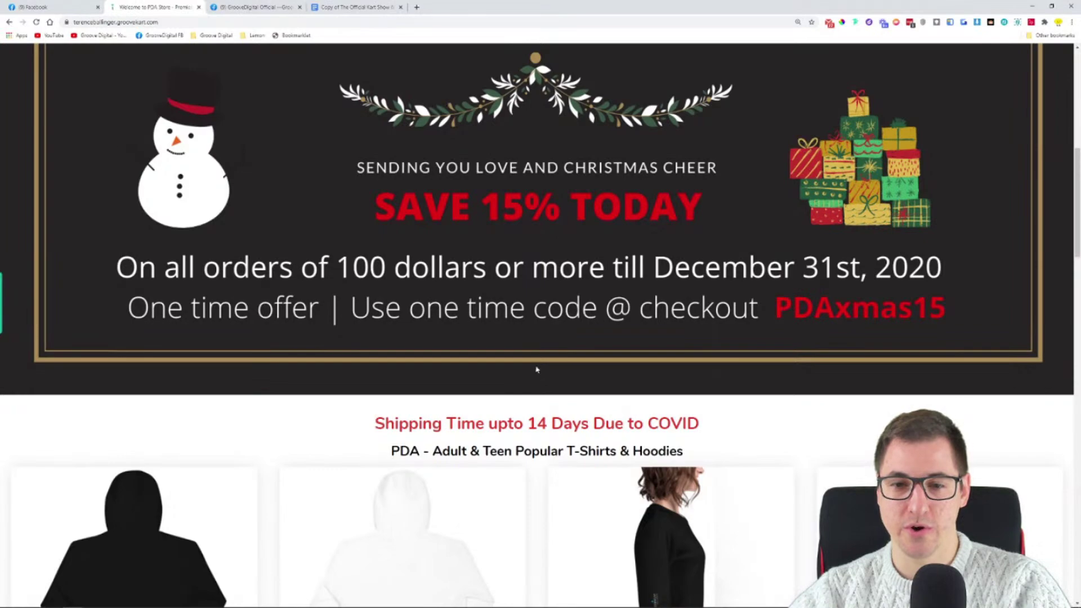
scroll(536, 369, down, 4)
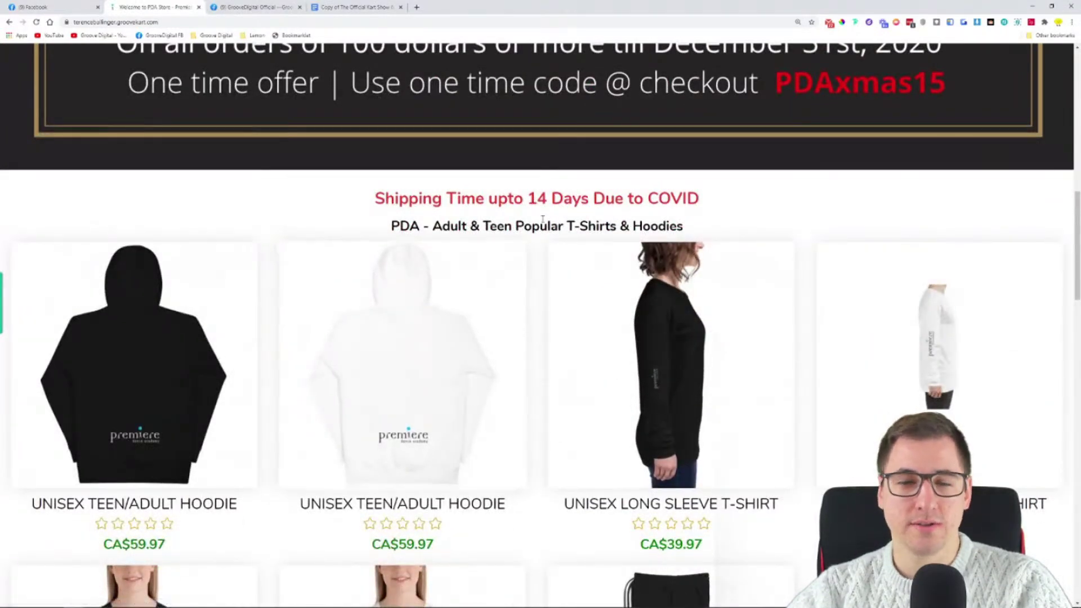
scroll(542, 219, down, 7)
scroll(949, 242, down, 14)
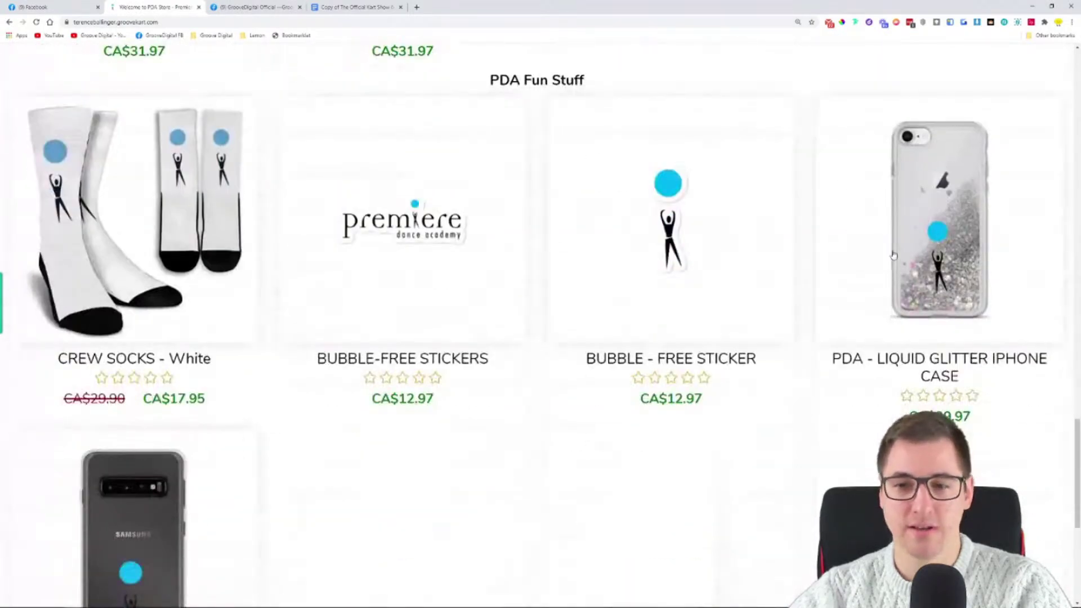
scroll(894, 255, down, 7)
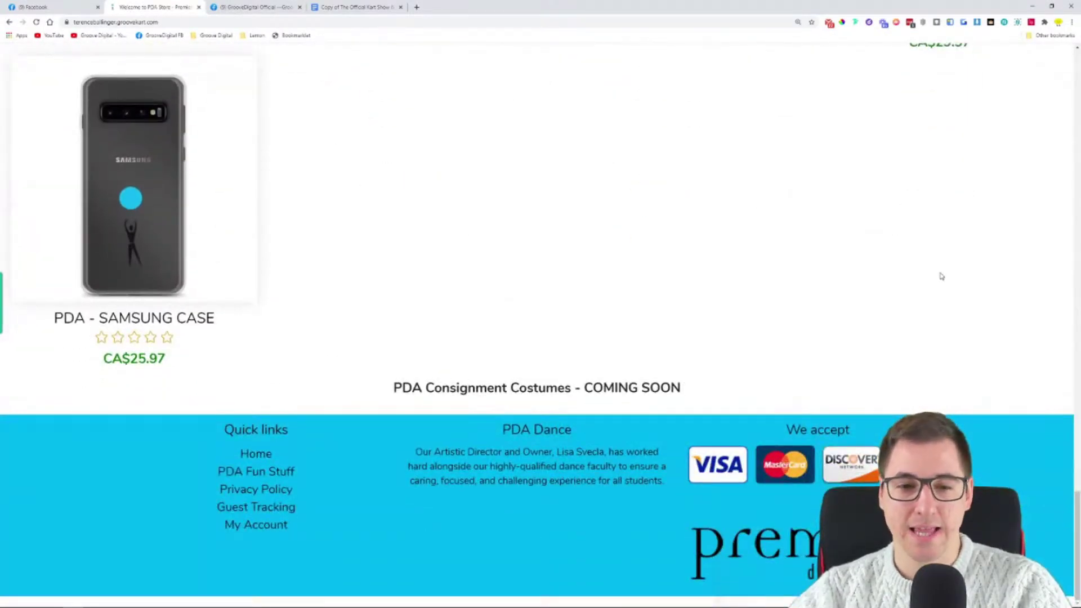
scroll(394, 360, up, 7)
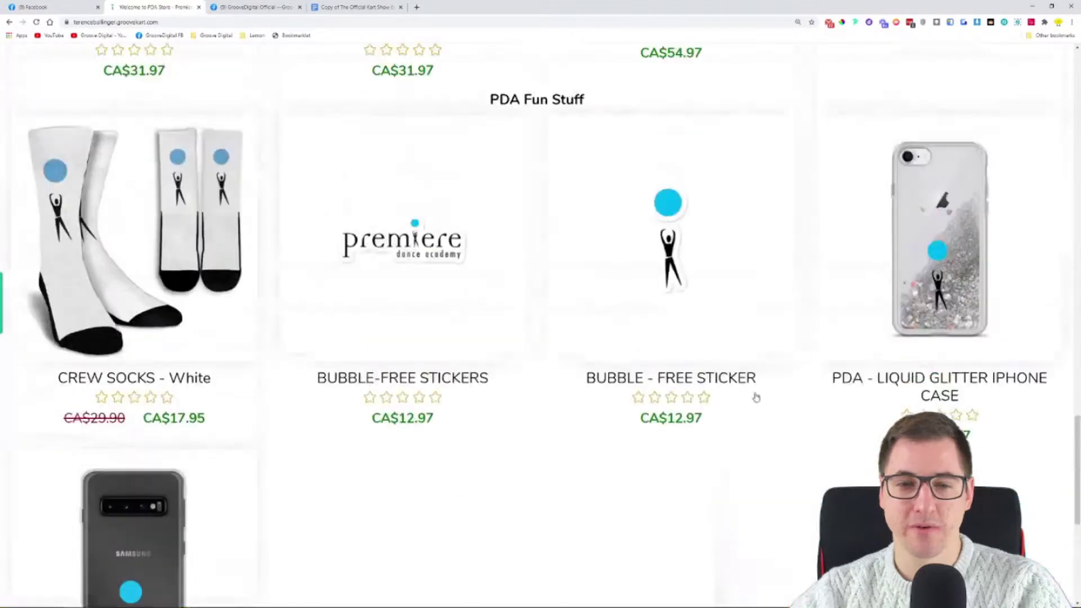
scroll(527, 413, up, 20)
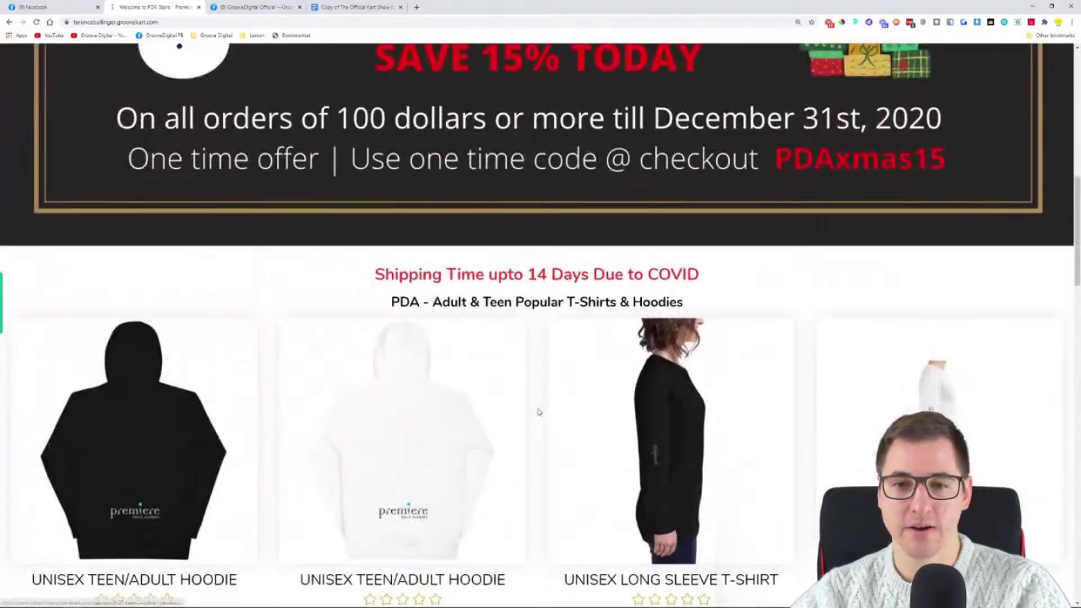
scroll(538, 413, up, 4)
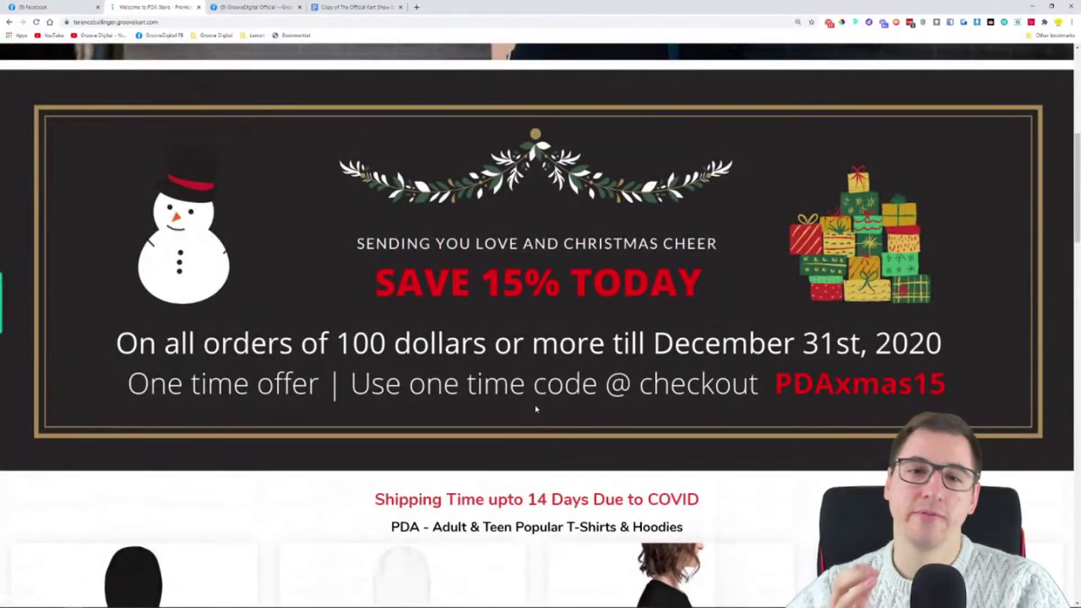
Highlight the Trust factor criterion in the Show & Tell feedback document and return to the top of the store's home page
click(398, 6)
drag(433, 314, 738, 311)
click(752, 470)
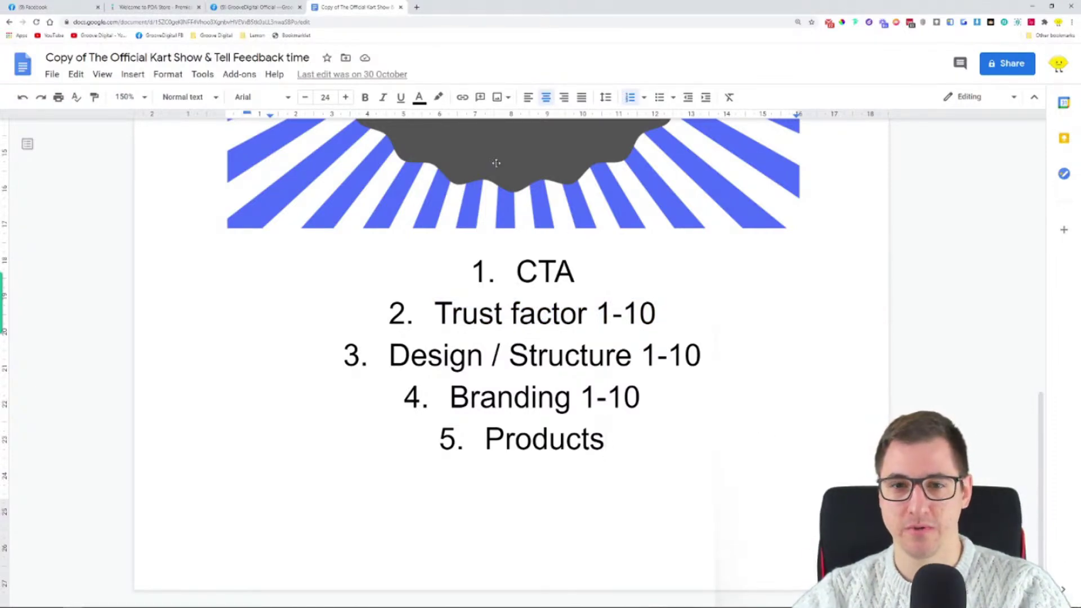
click(149, 6)
scroll(463, 357, up, 8)
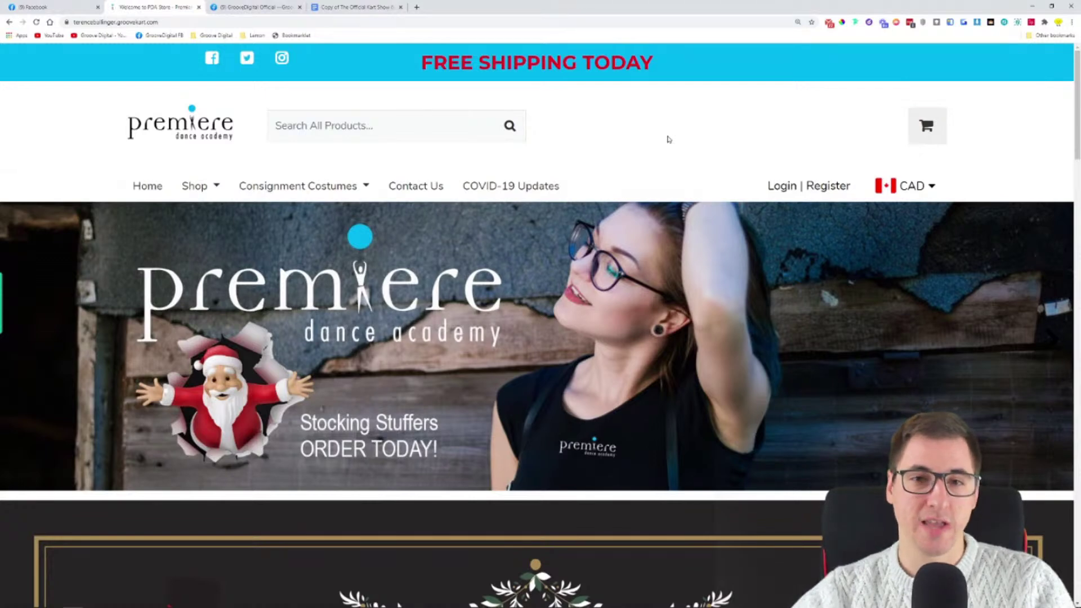
Open groovegear.com in a new browser tab
click(416, 7)
text(grooves)
key(BackSpace)
key(BackSpace)
text(grea)
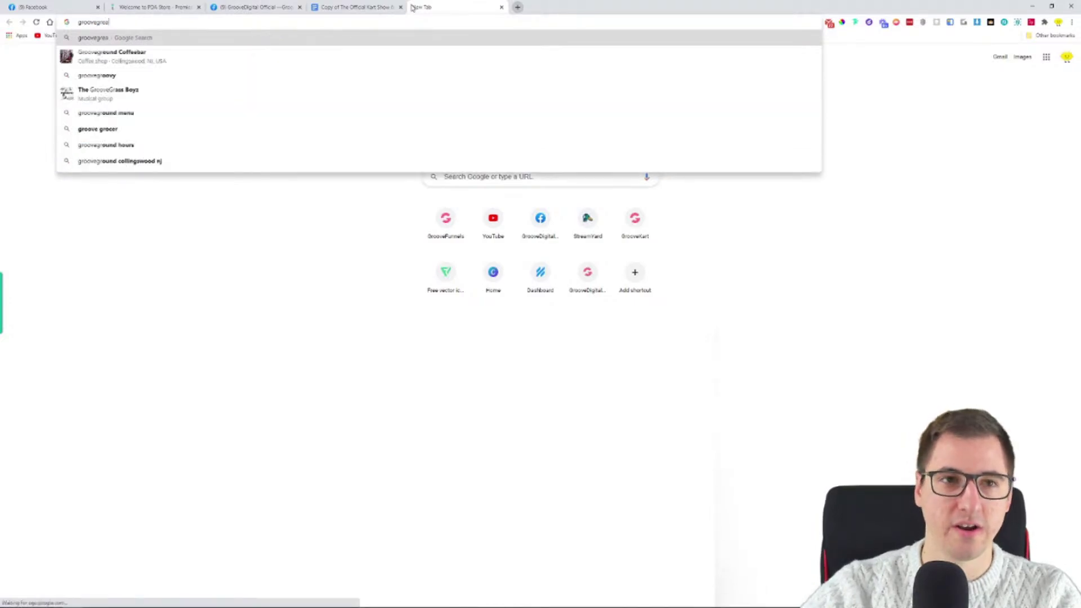
key(BackSpace)
key(BackSpace)
key(BackSpace)
text(ear.com)
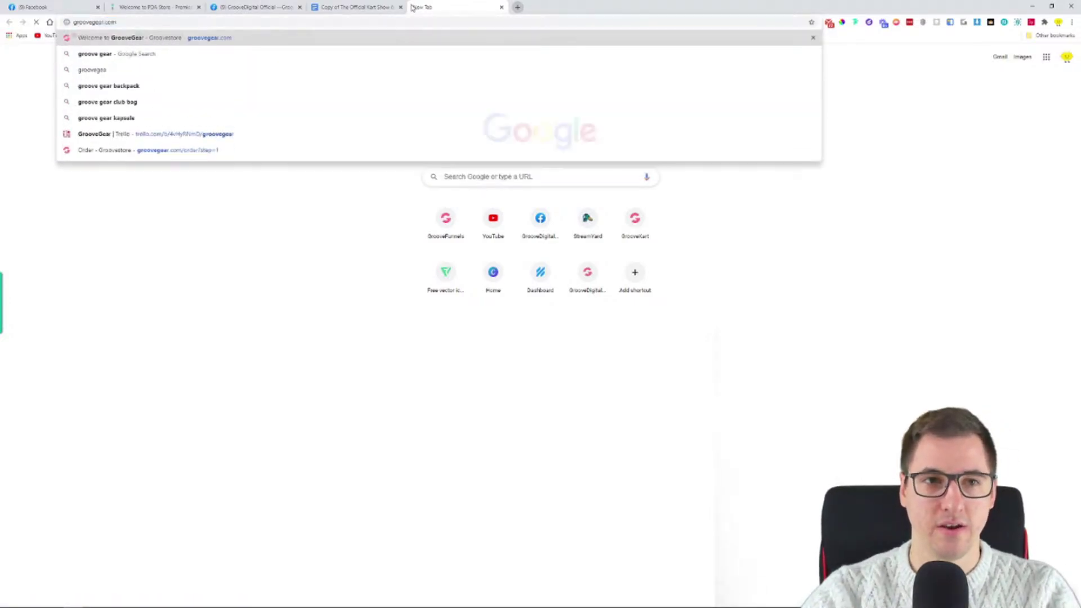
key(Return)
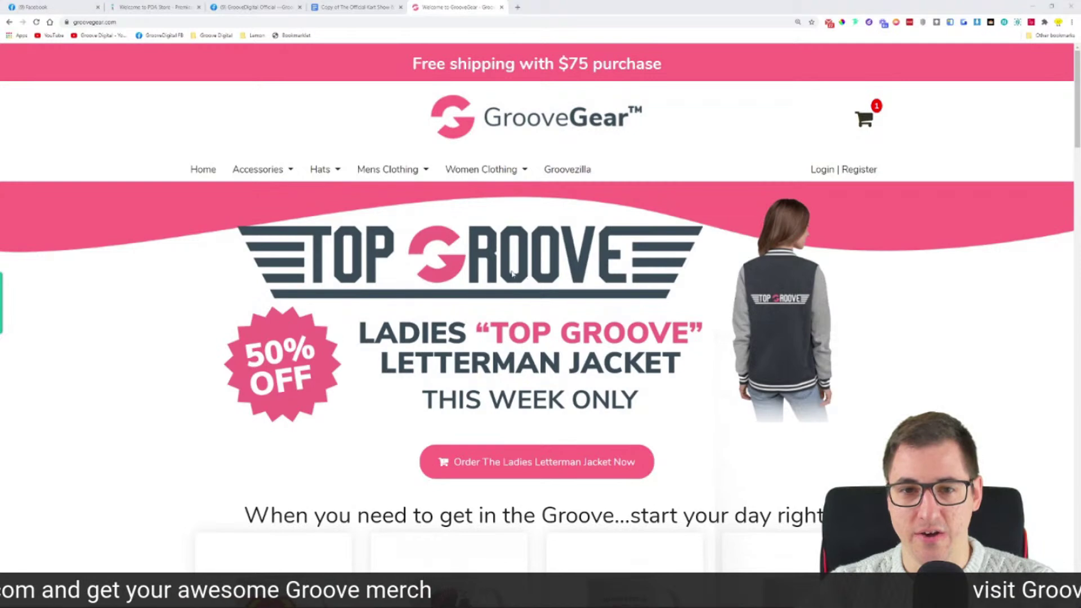
Look through the GrooveGear home page, including the mugs, the Neon "G" Light offer and the clothing products
scroll(473, 265, down, 7)
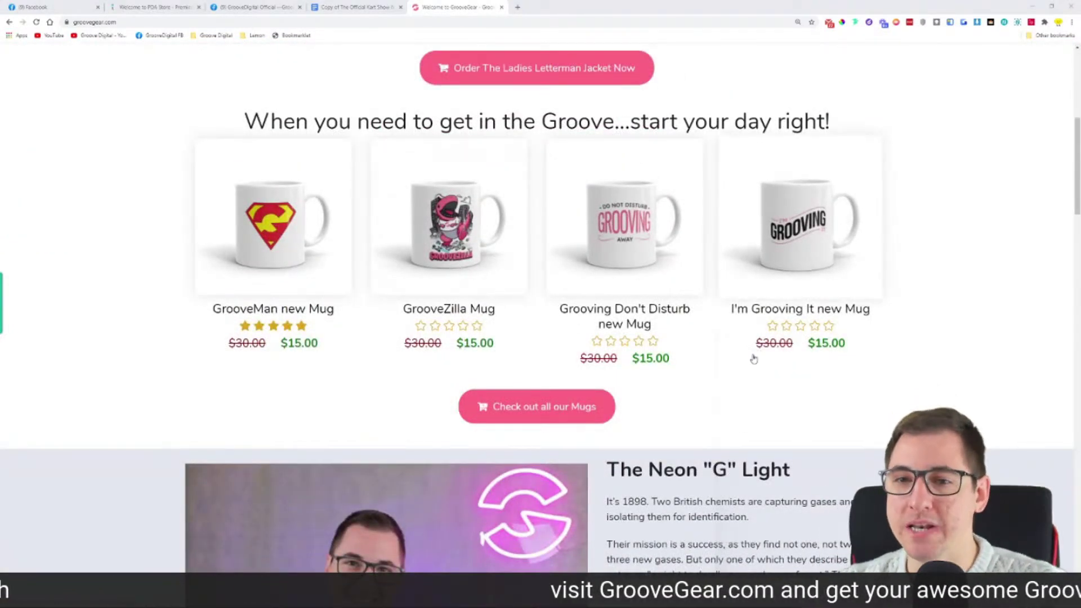
scroll(420, 224, down, 7)
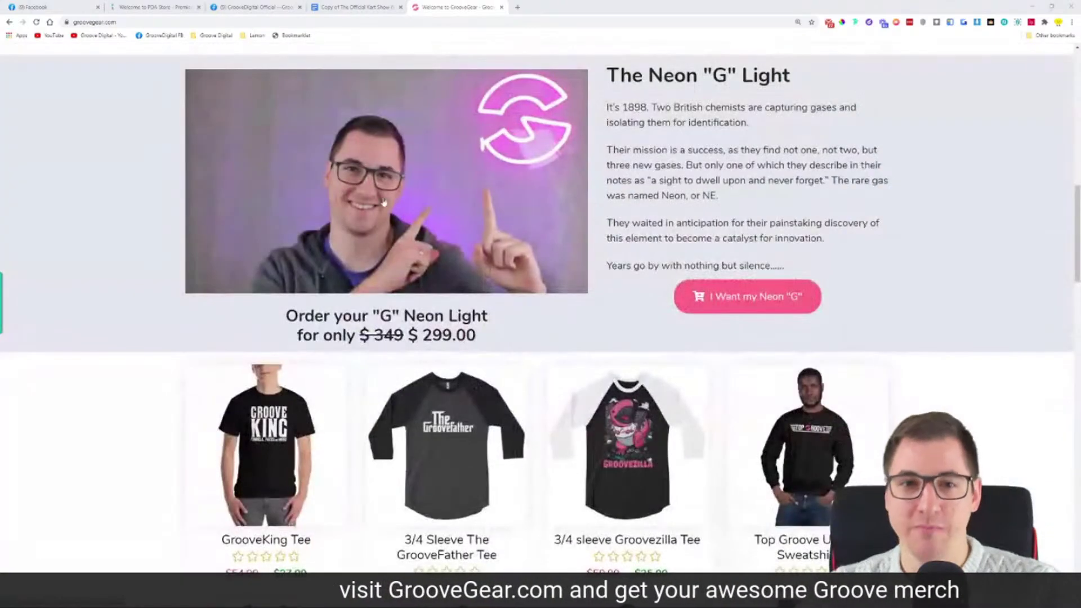
scroll(421, 224, up, 2)
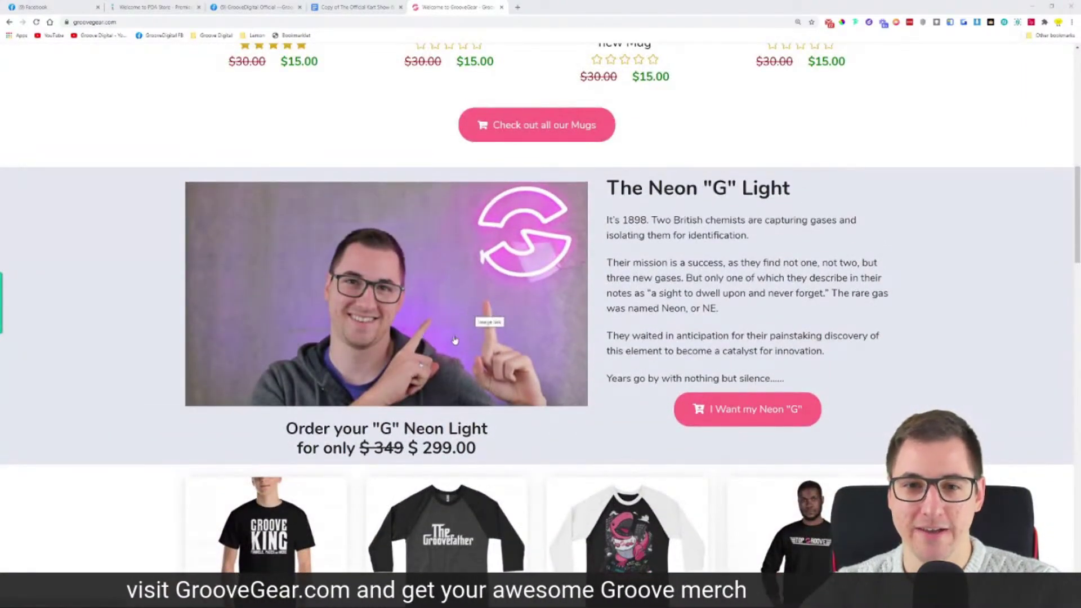
scroll(1006, 306, down, 5)
scroll(1007, 306, down, 9)
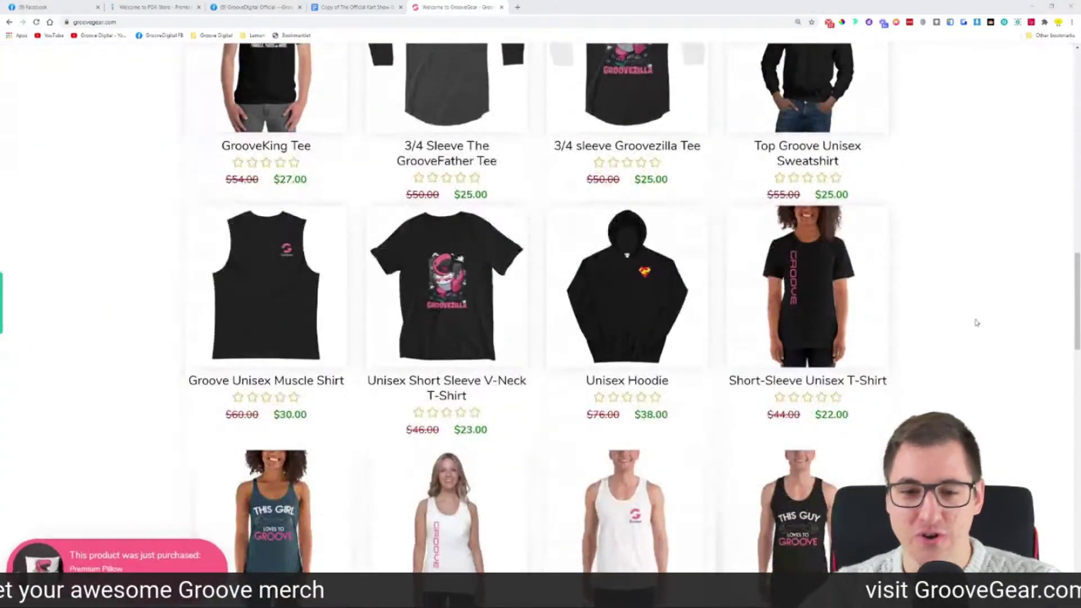
scroll(935, 299, up, 4)
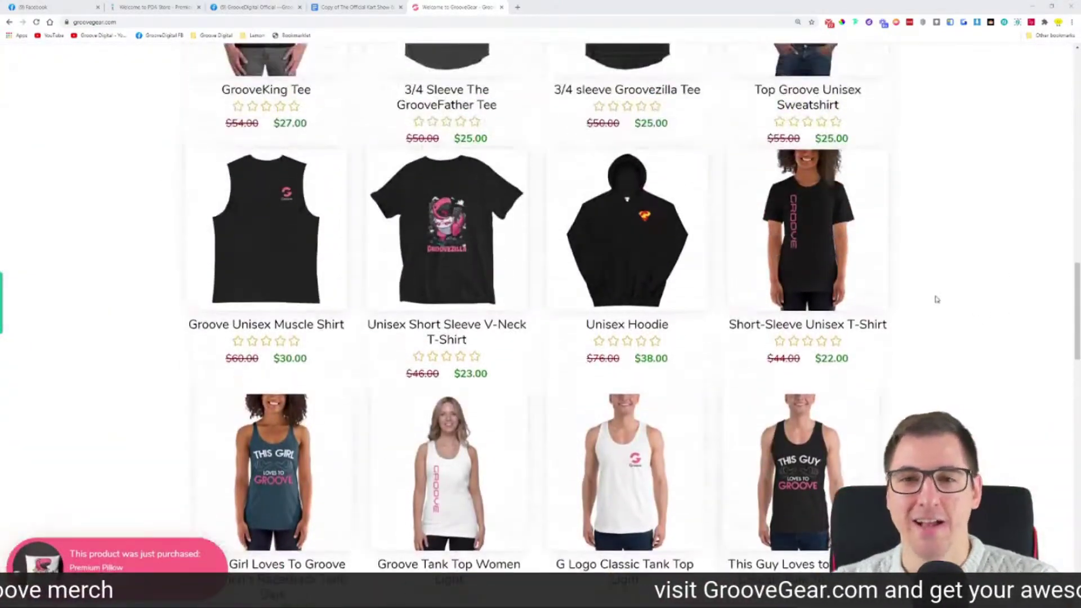
scroll(937, 299, up, 15)
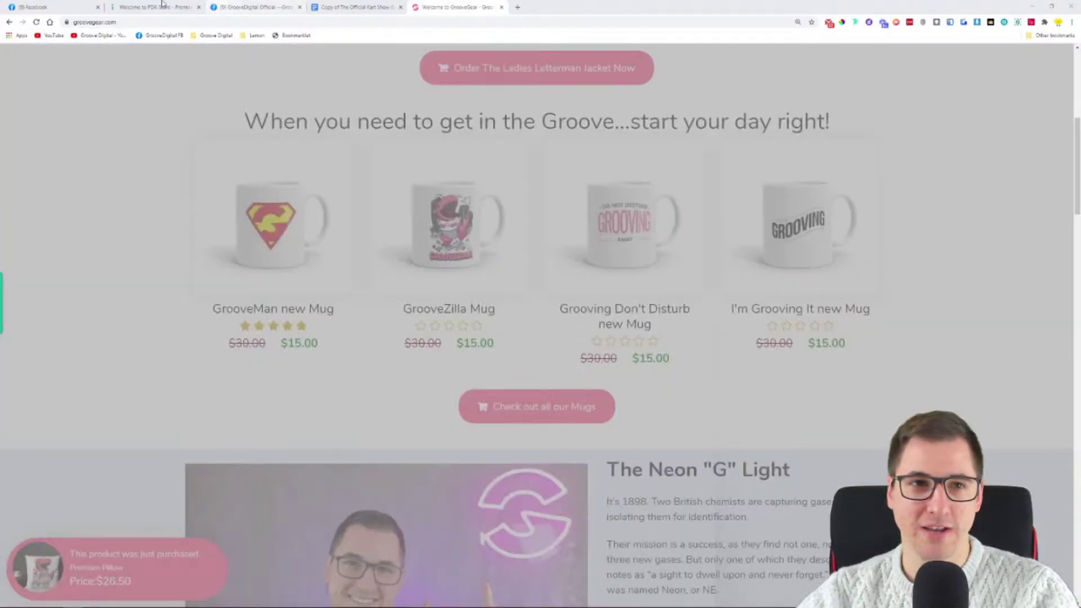
Return to the Premiere Dance Academy store and open the product page of the white Unisex Teen/Adult Hoodie
click(149, 7)
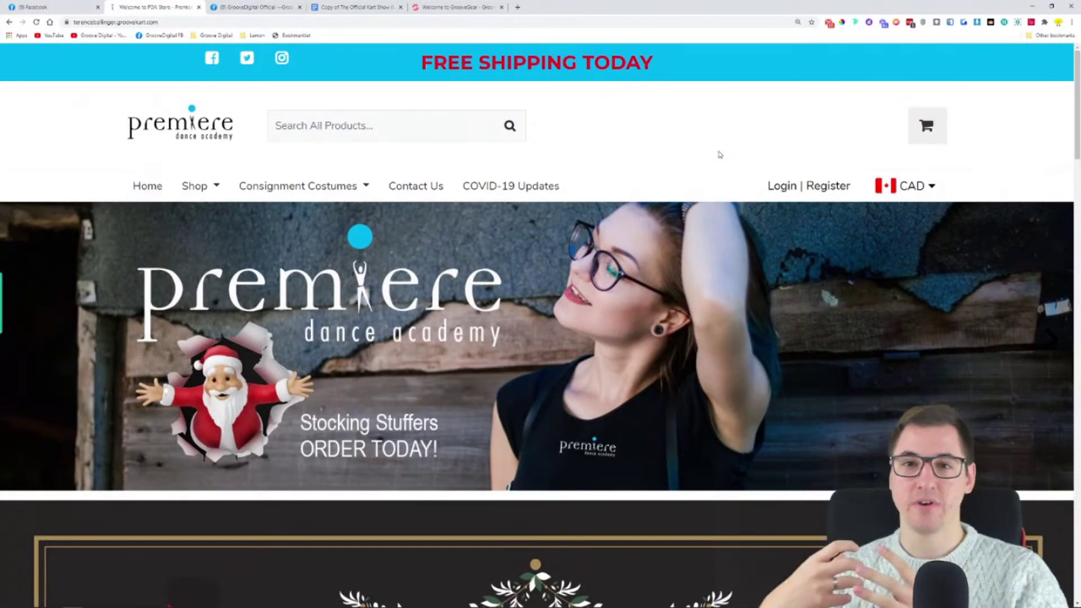
scroll(720, 154, down, 20)
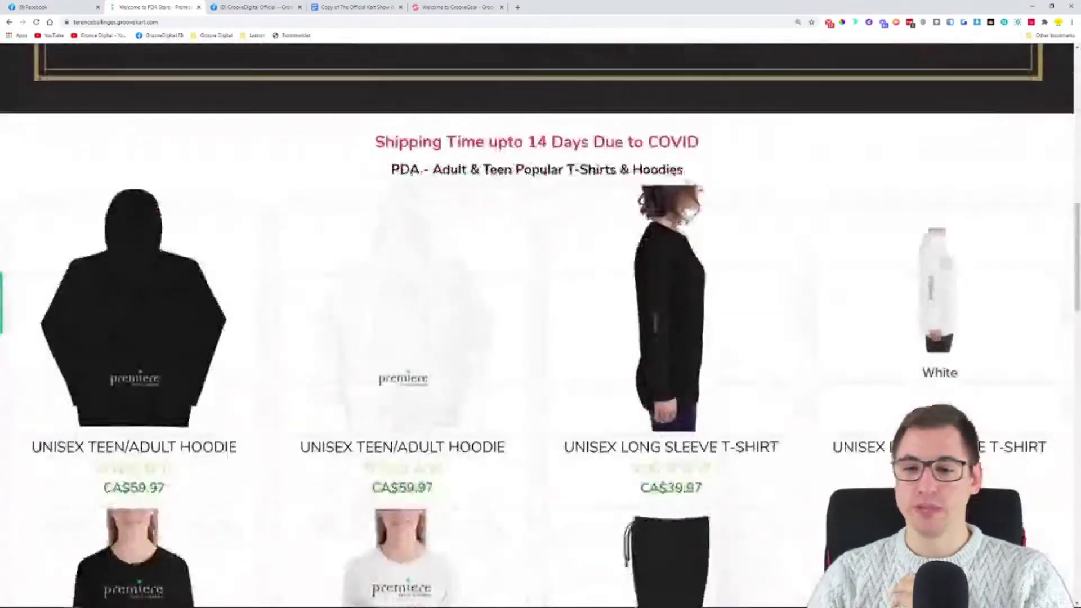
scroll(885, 317, up, 12)
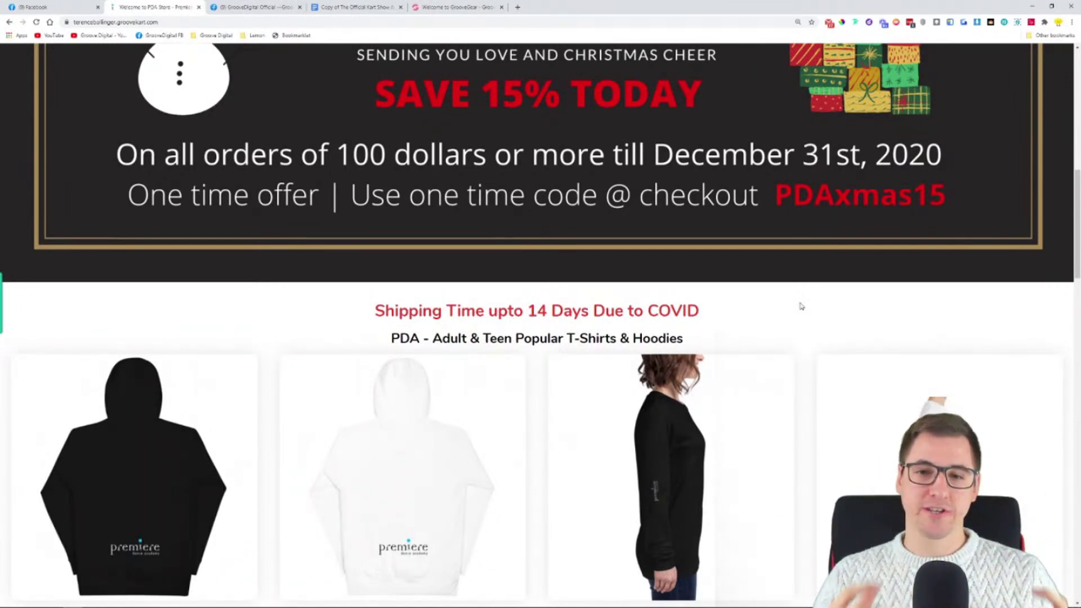
scroll(802, 306, down, 3)
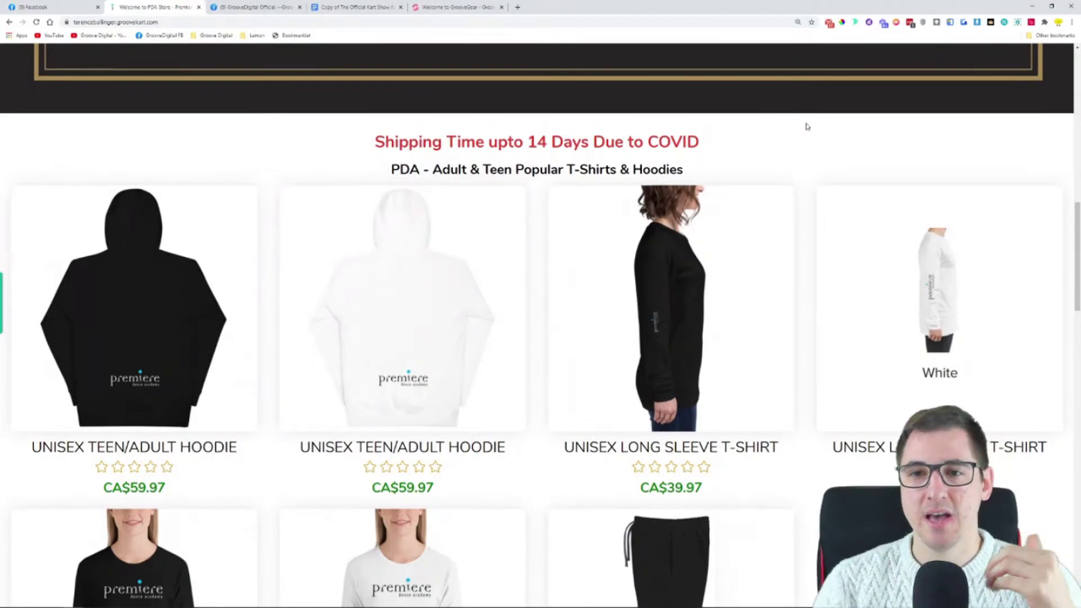
scroll(784, 258, up, 10)
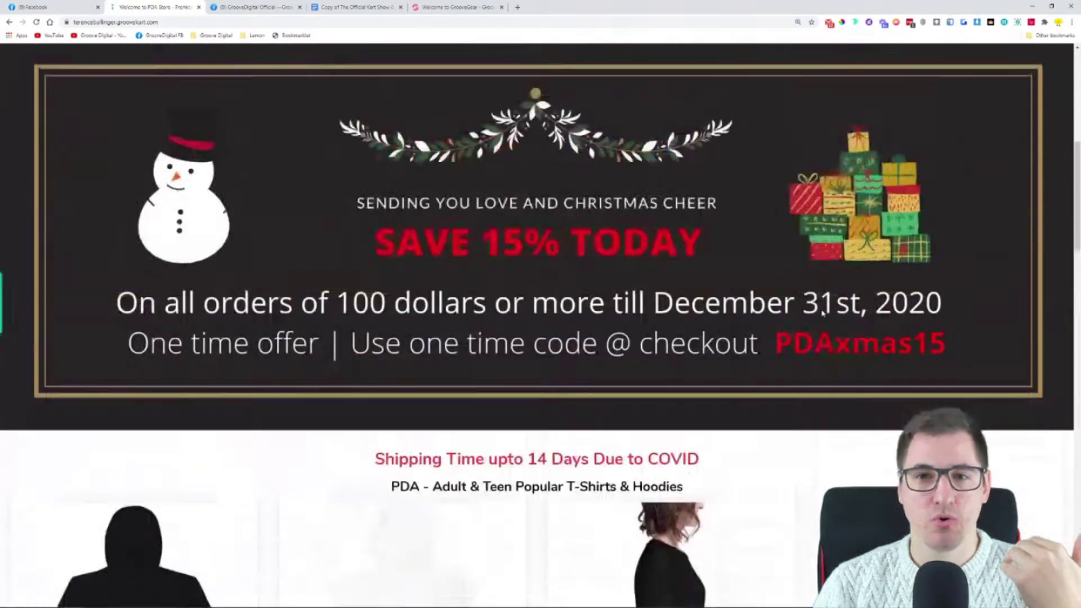
scroll(686, 386, up, 2)
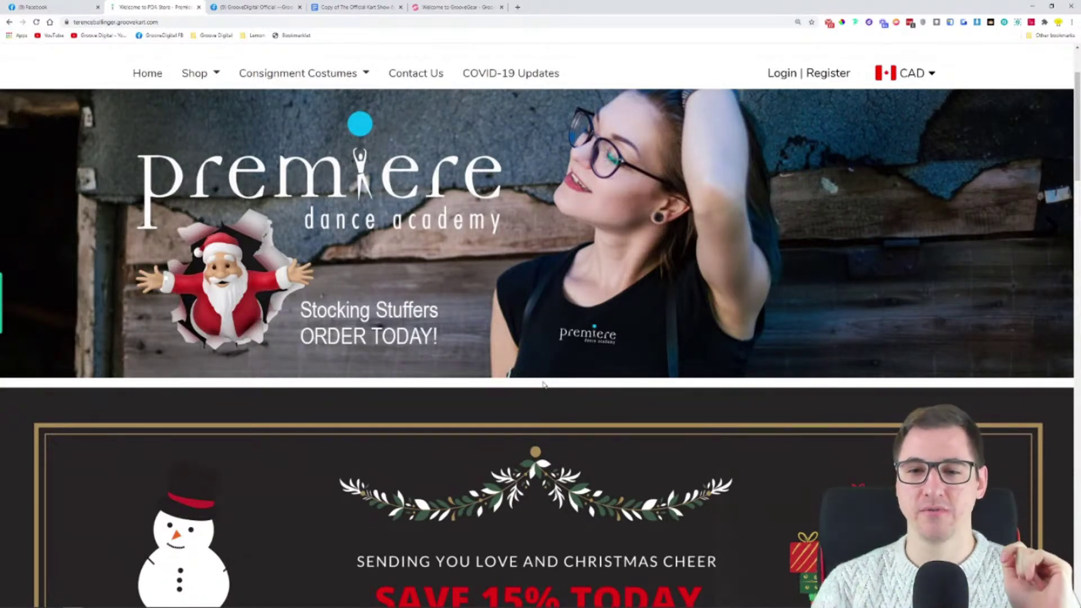
scroll(544, 385, down, 8)
click(453, 388)
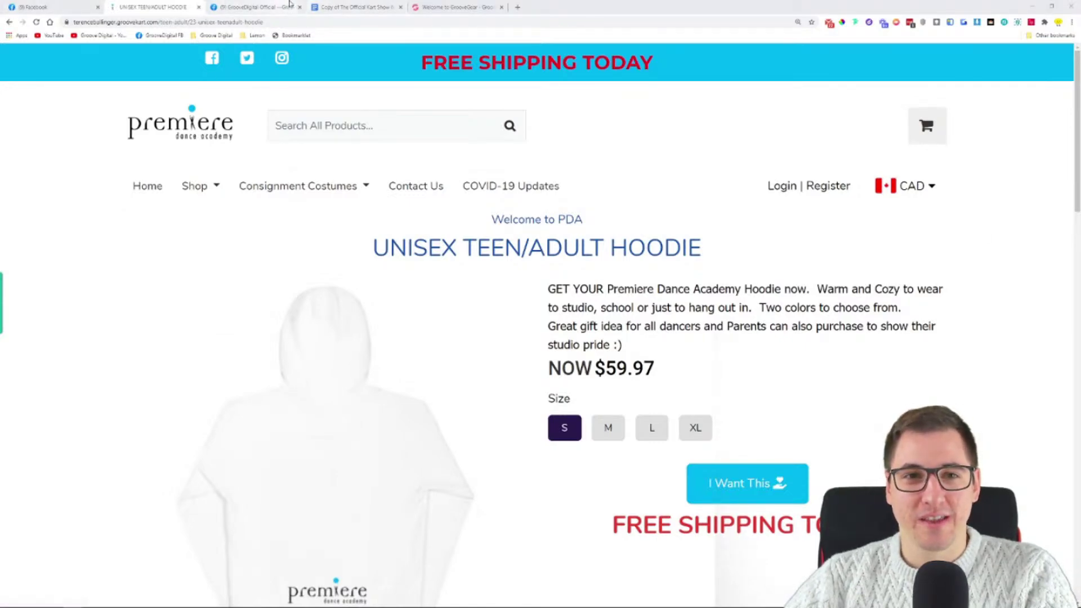
Highlight the Trust factor and Design / Structure criteria one after the other in the Show & Tell feedback document
click(332, 7)
drag(434, 313, 678, 311)
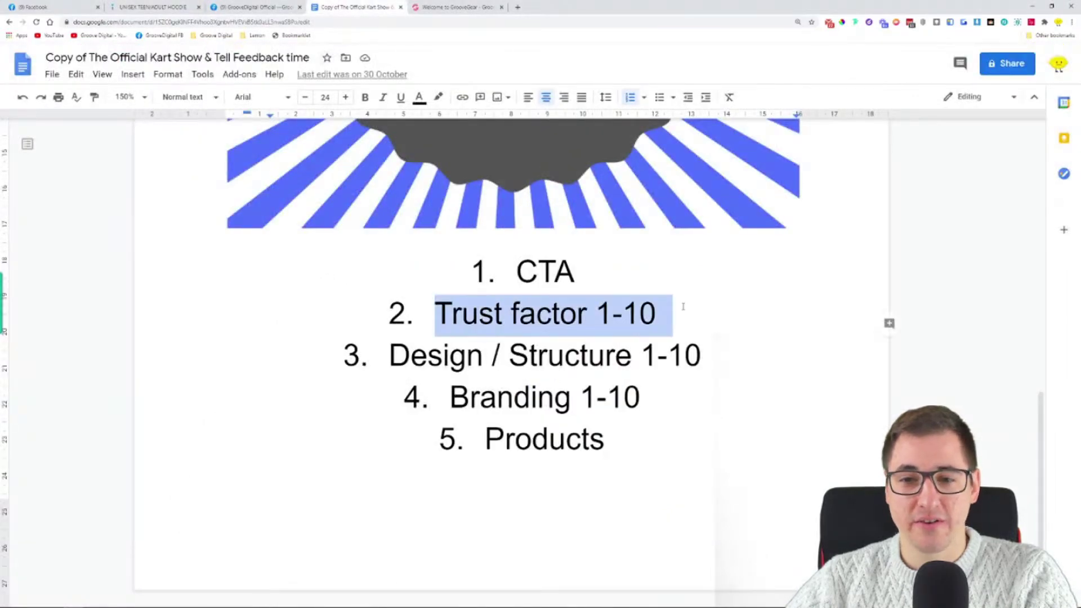
click(658, 312)
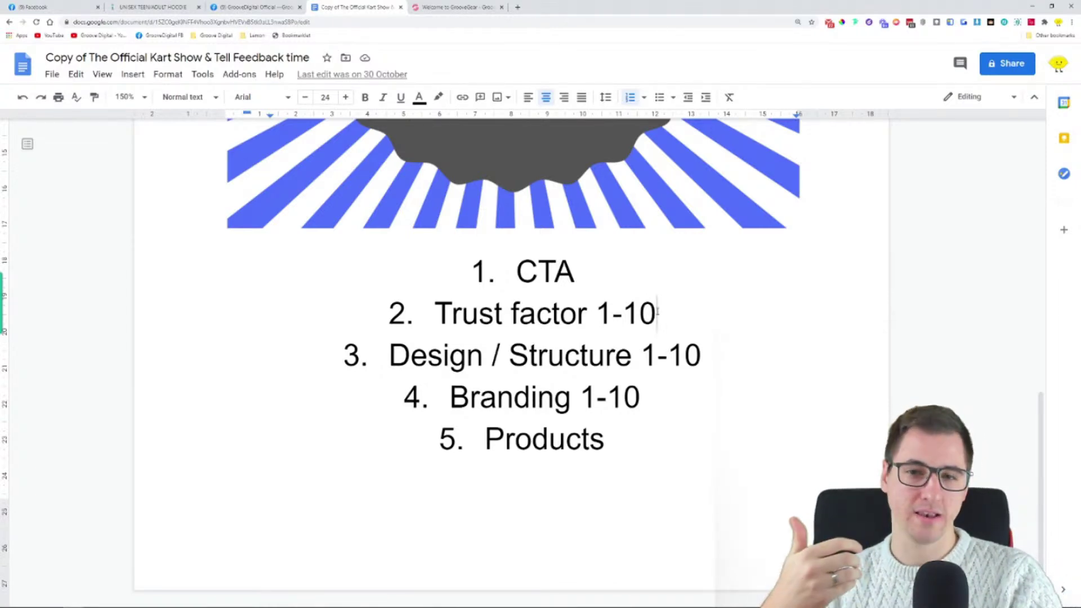
drag(389, 356, 711, 359)
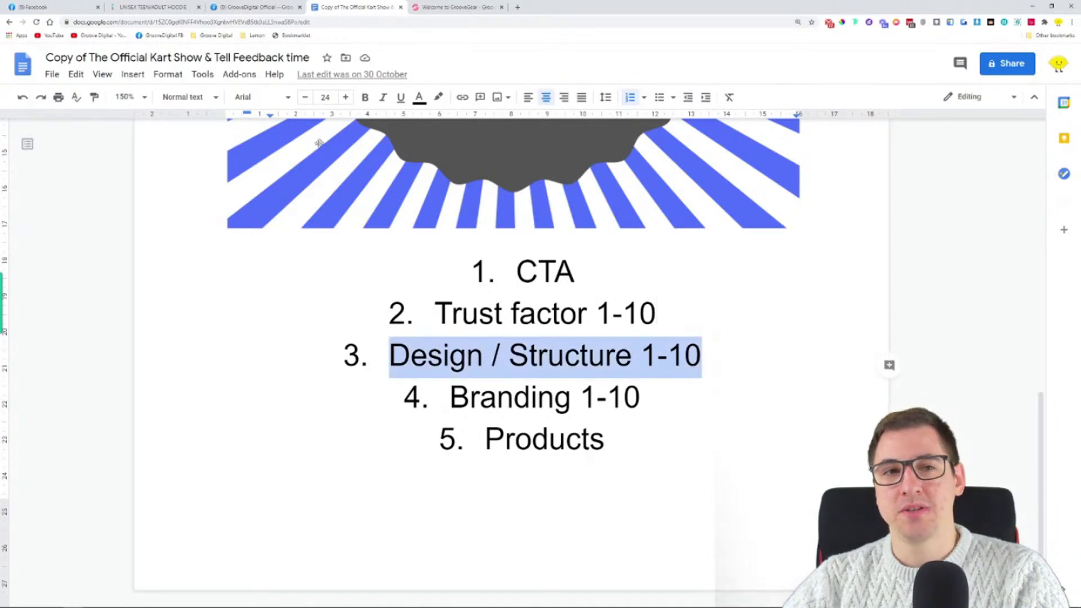
Go back to the Premiere Dance Academy home page and highlight the FREE SHIPPING TODAY announcement text
click(186, 8)
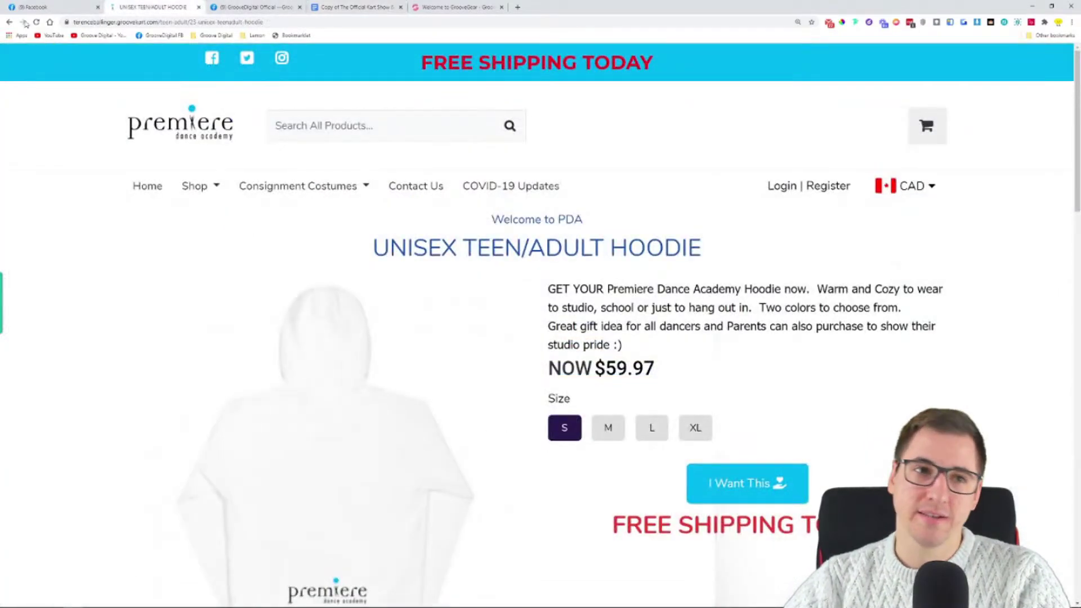
click(189, 128)
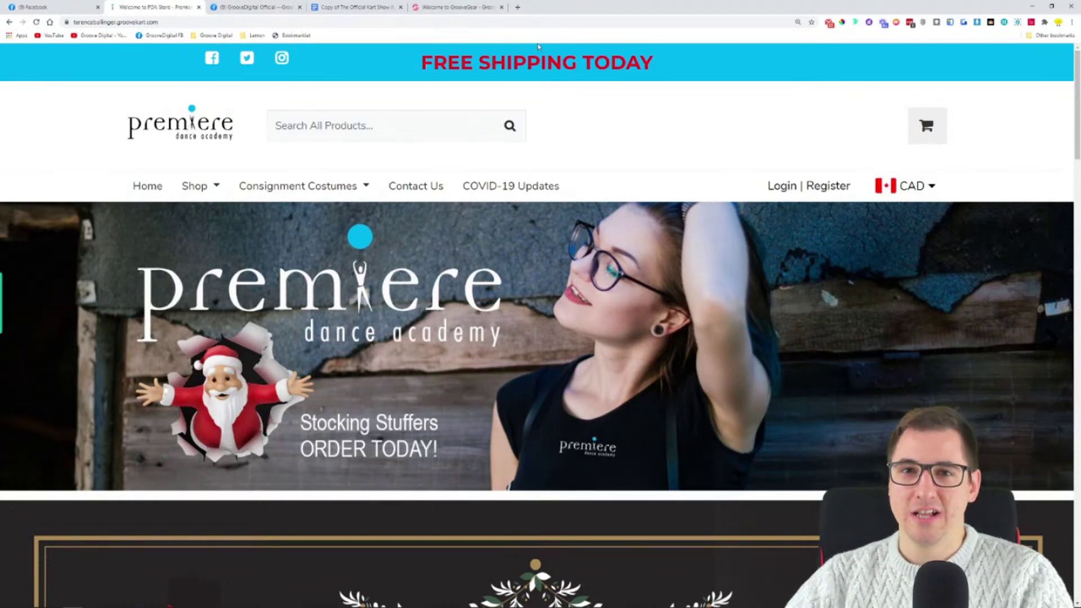
drag(421, 63, 666, 68)
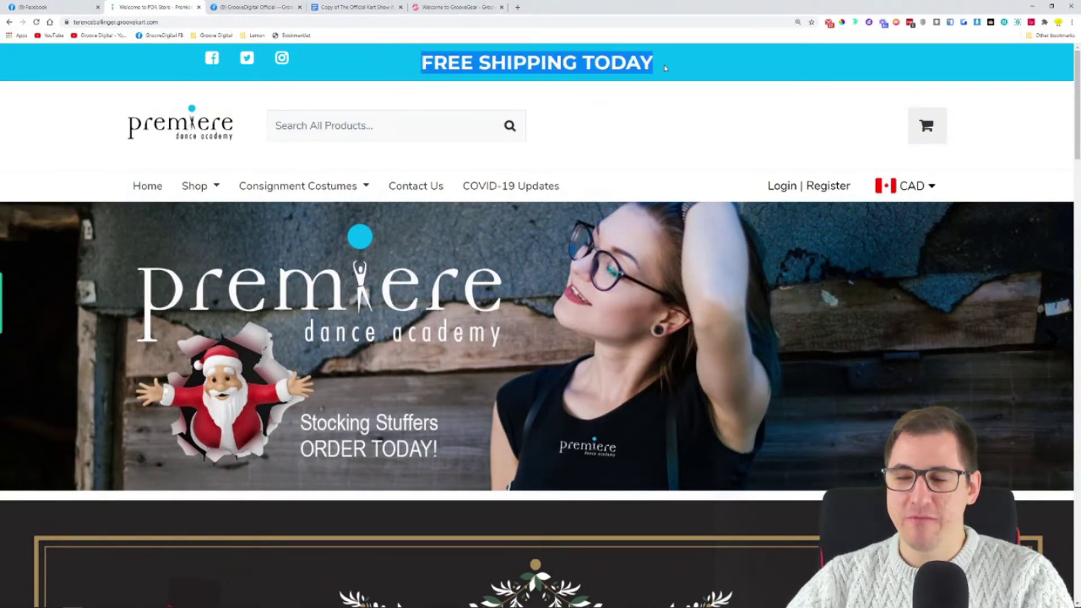
click(666, 68)
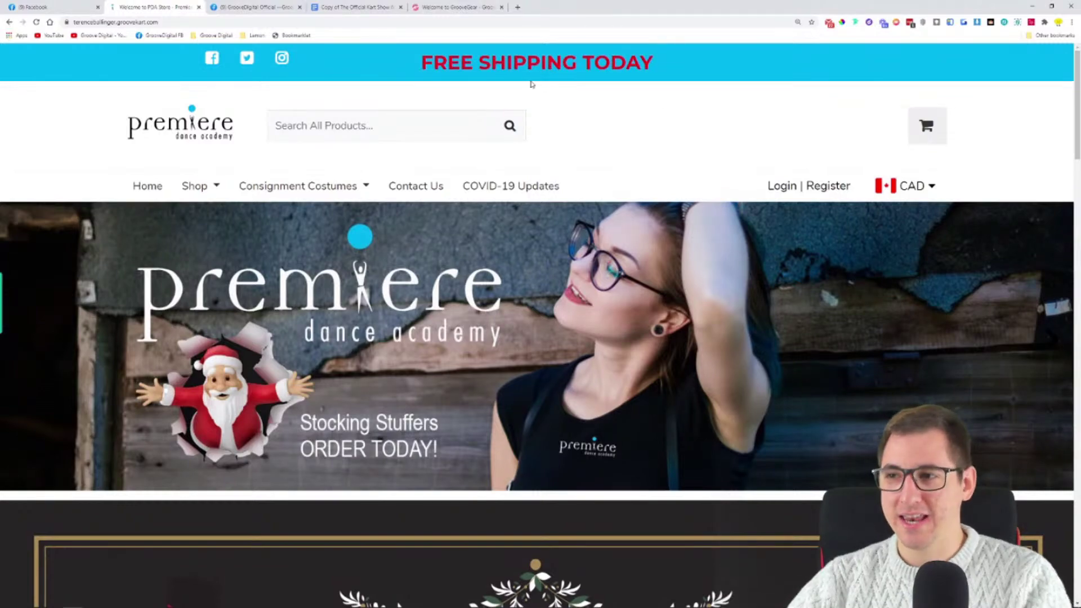
Enlarge the Premiere Dance Academy home page to examine the FREE SHIPPING TODAY banner up close
key(ctrl+plus)
key(ctrl+plus)
key(ctrl+plus)
key(ctrl+plus)
key(ctrl+plus)
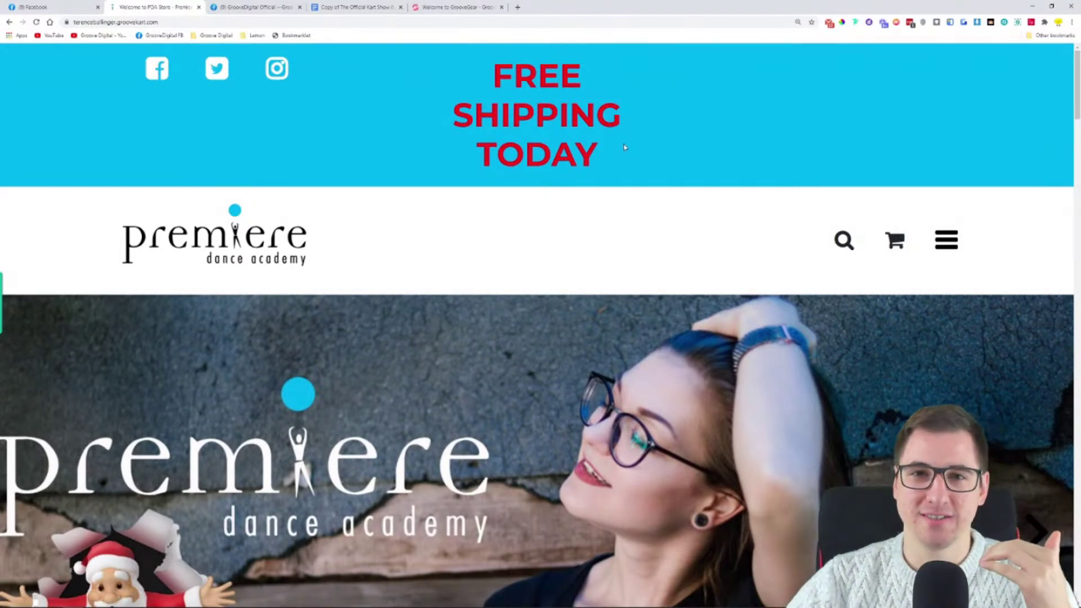
Search Google for "contrast checker" in a new tab and open the WebAIM Contrast Checker
click(518, 7)
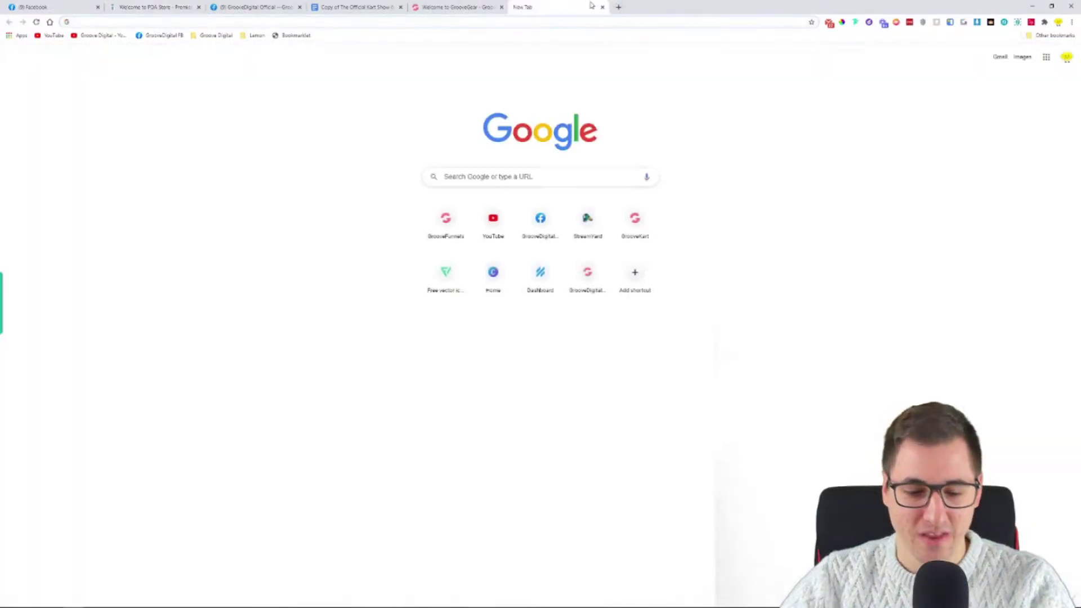
text(cont)
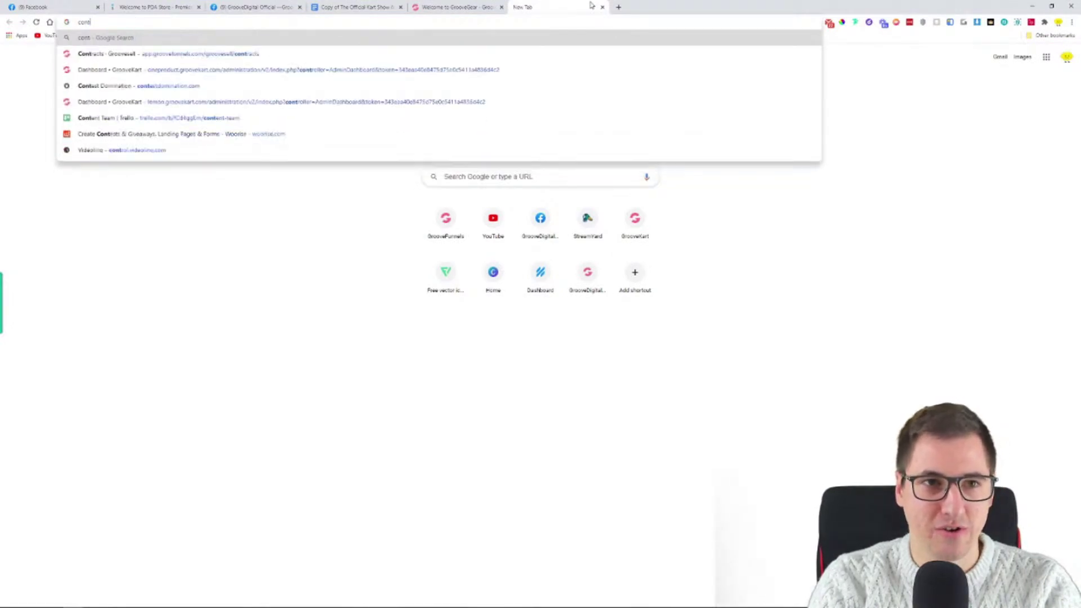
text(rast)
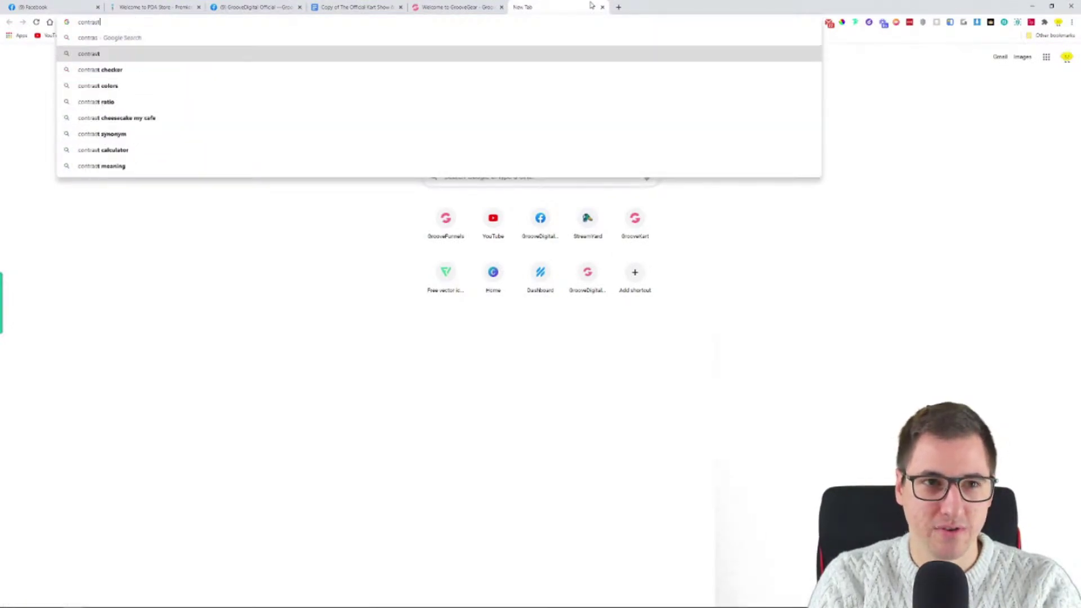
click(676, 69)
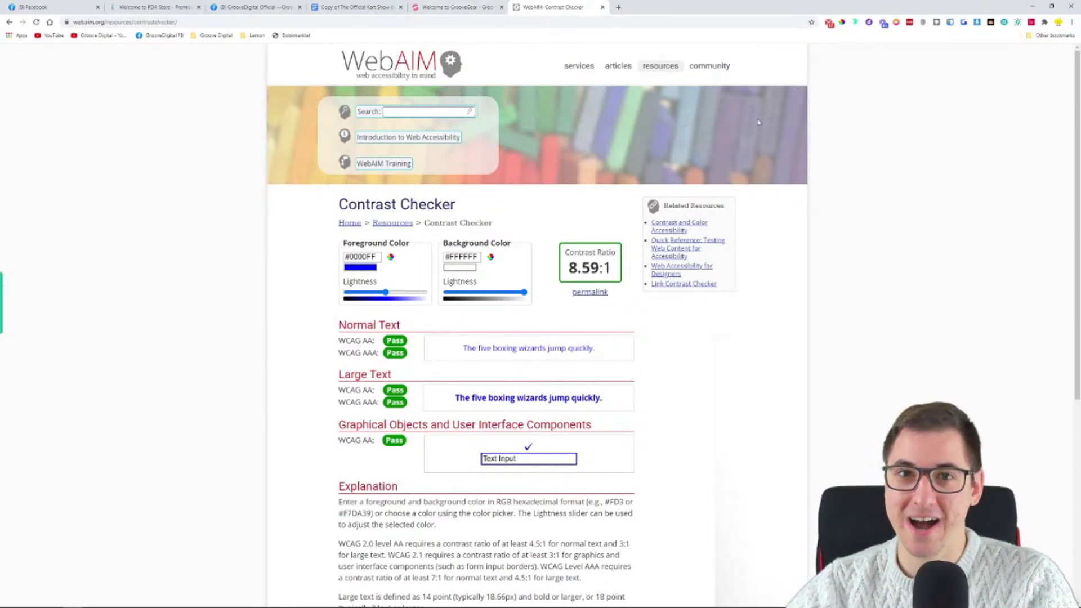
Return to the search results and take a look at the Contrast Checker: WCAG page on contrastchecker.com
click(9, 22)
click(239, 307)
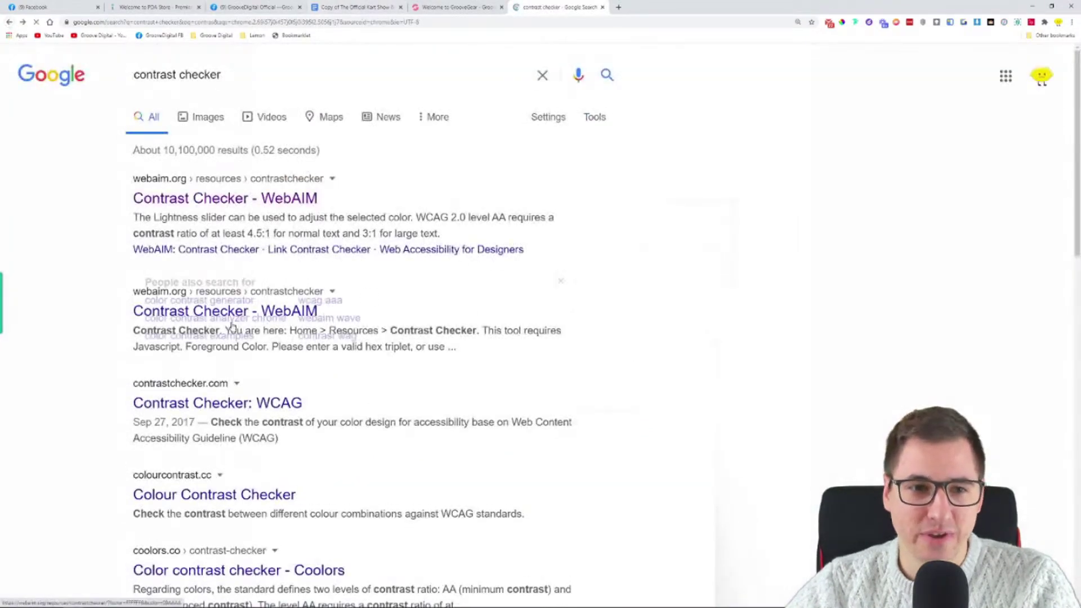
scroll(239, 321, down, 3)
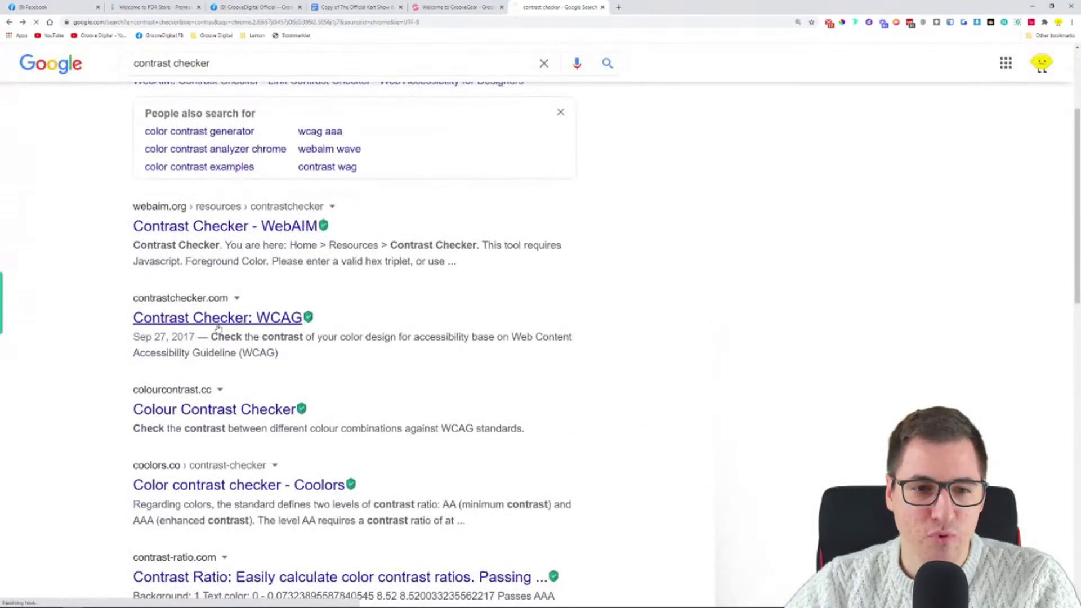
click(242, 318)
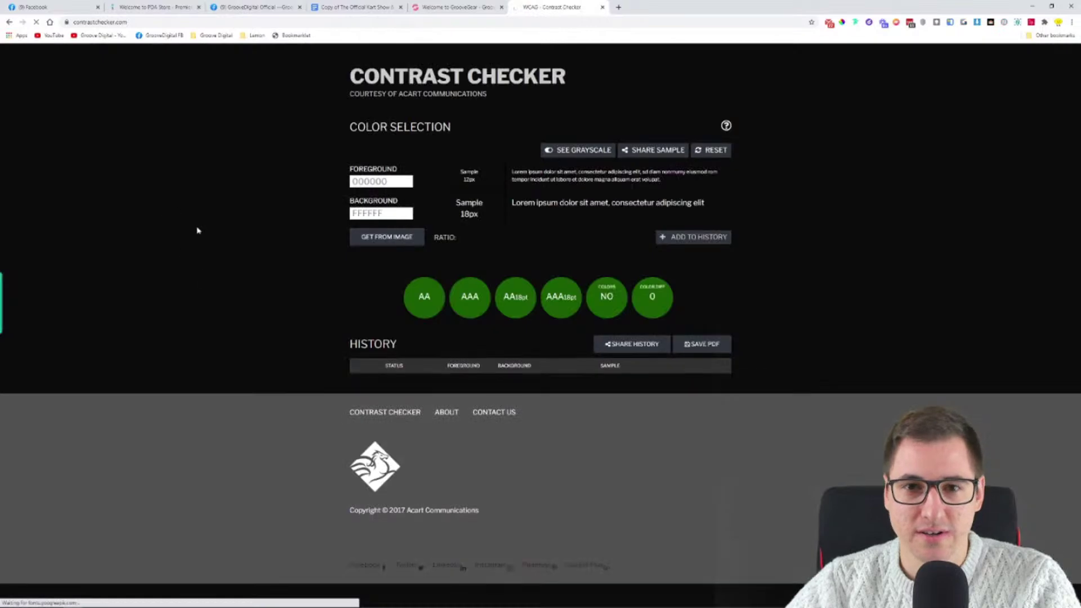
key(alt+Left)
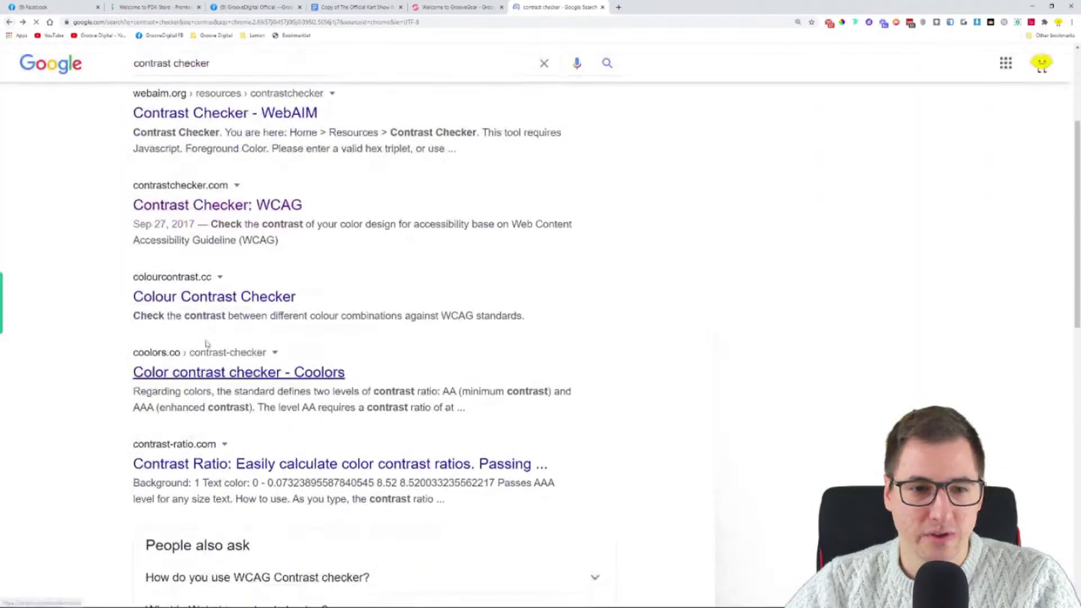
Open the Colour Contrast Checker and Coolors results in separate new tabs and look over the Colour Contrast Checker page
middle_click(229, 390)
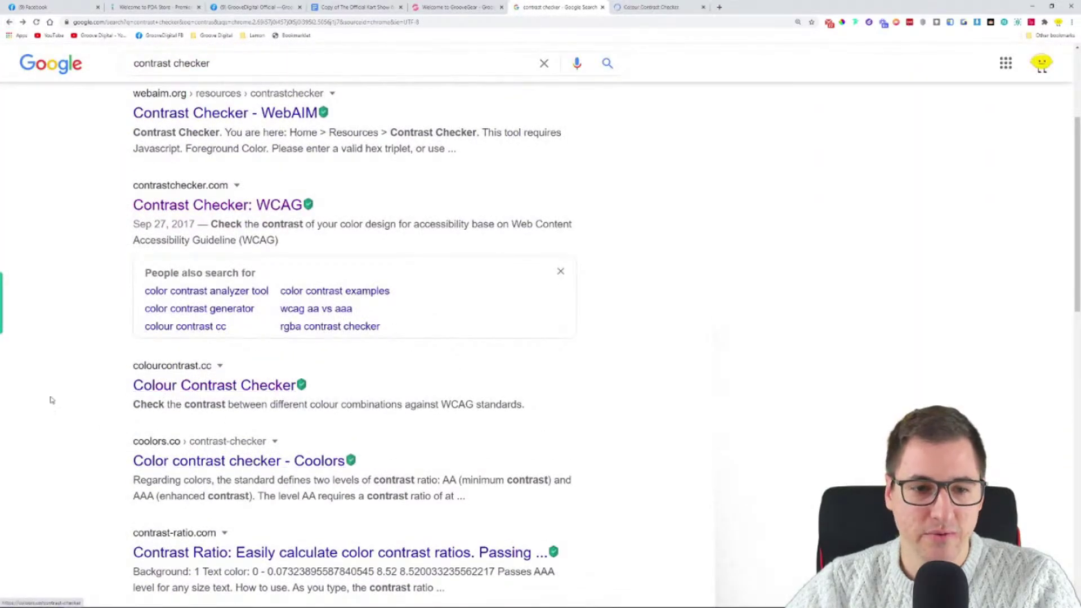
middle_click(193, 467)
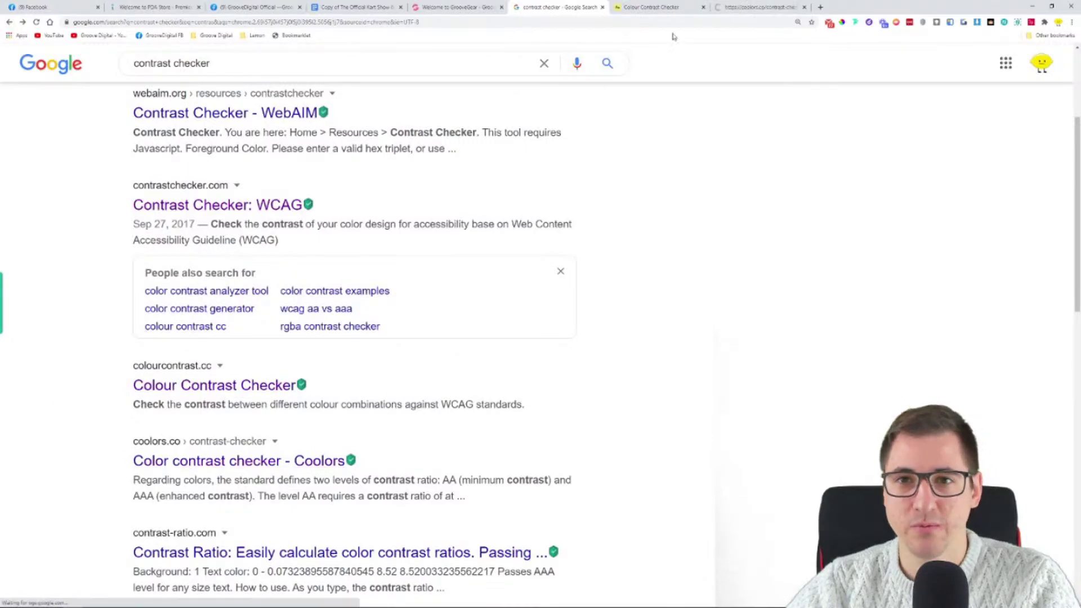
click(659, 8)
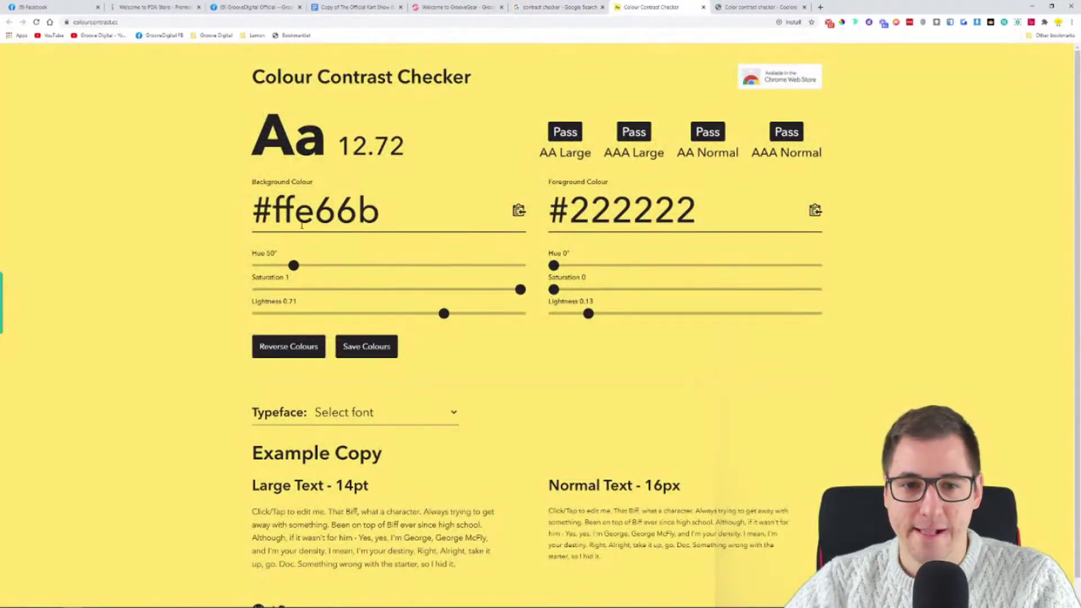
scroll(869, 333, down, 1)
scroll(471, 192, up, 1)
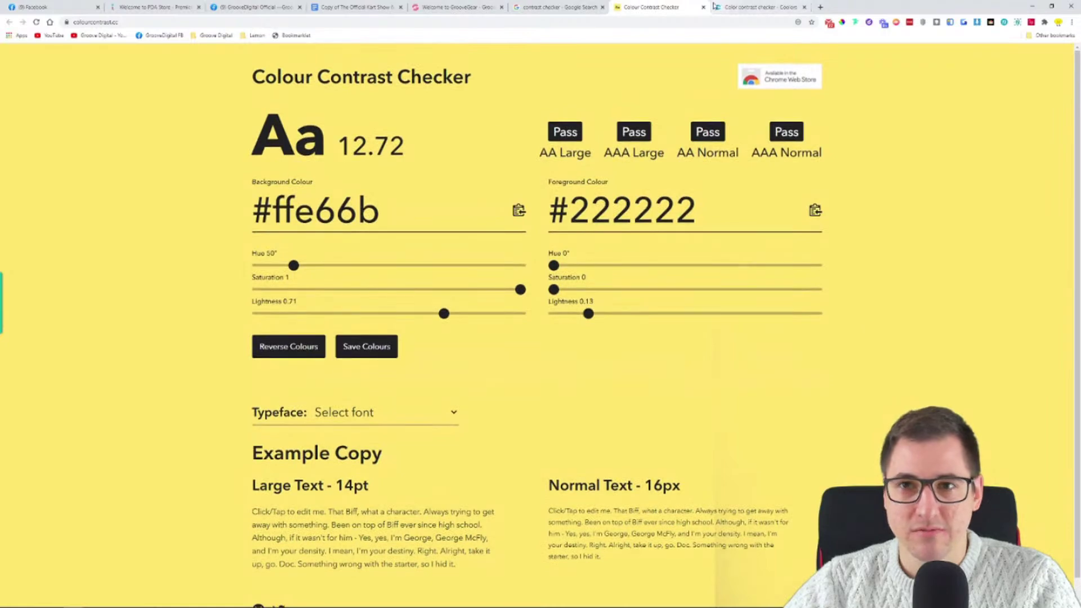
Switch to the Coolors Color Contrast Checker, enlarge the page and point out its Text Color setting
click(756, 8)
click(672, 251)
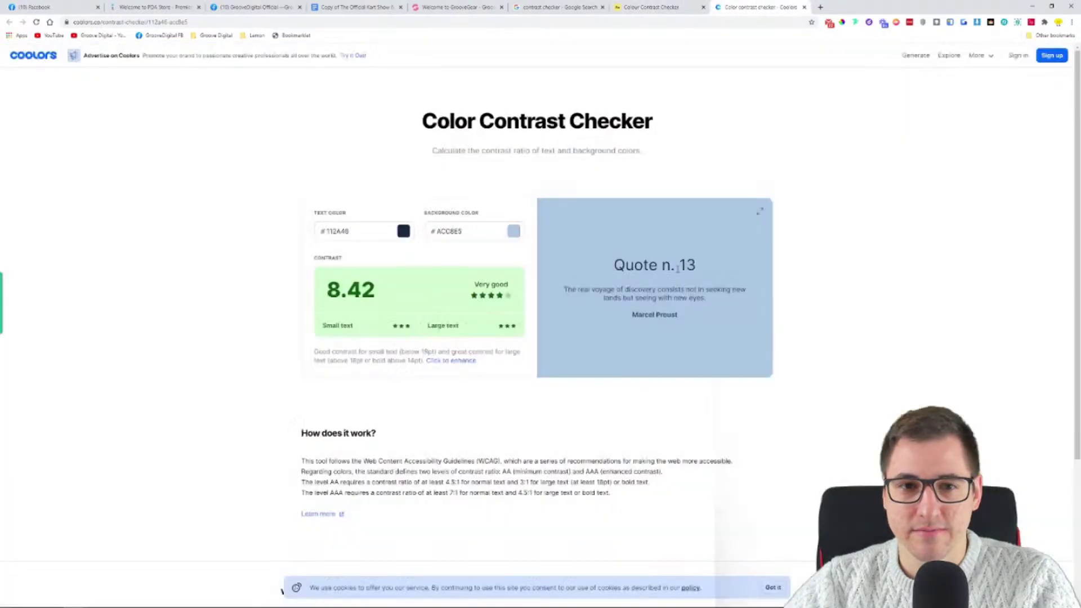
key(ctrl+plus)
key(ctrl+plus)
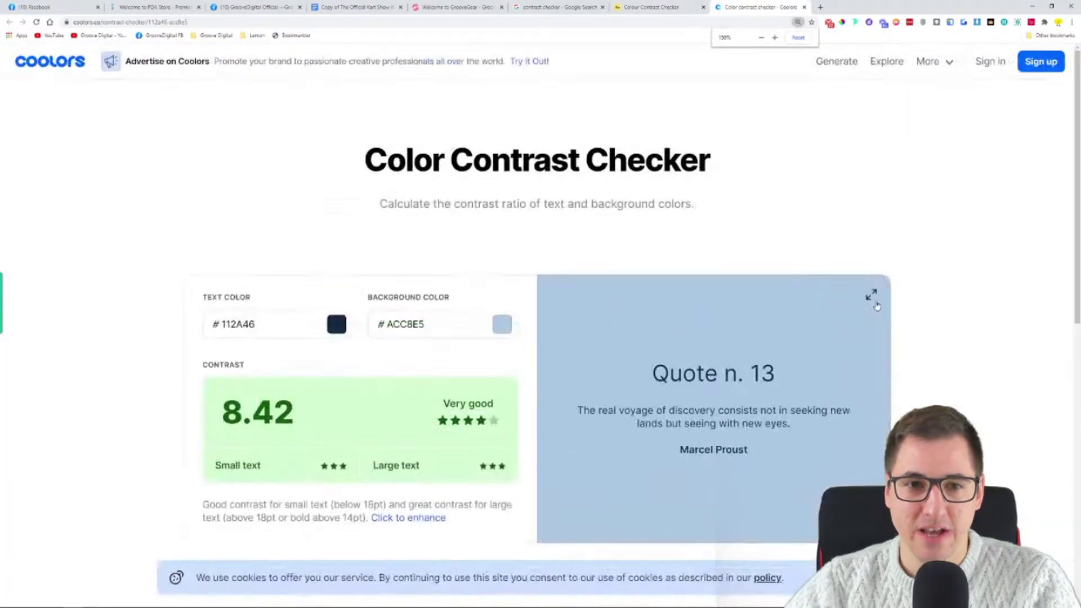
key(ctrl+plus)
scroll(676, 226, down, 3)
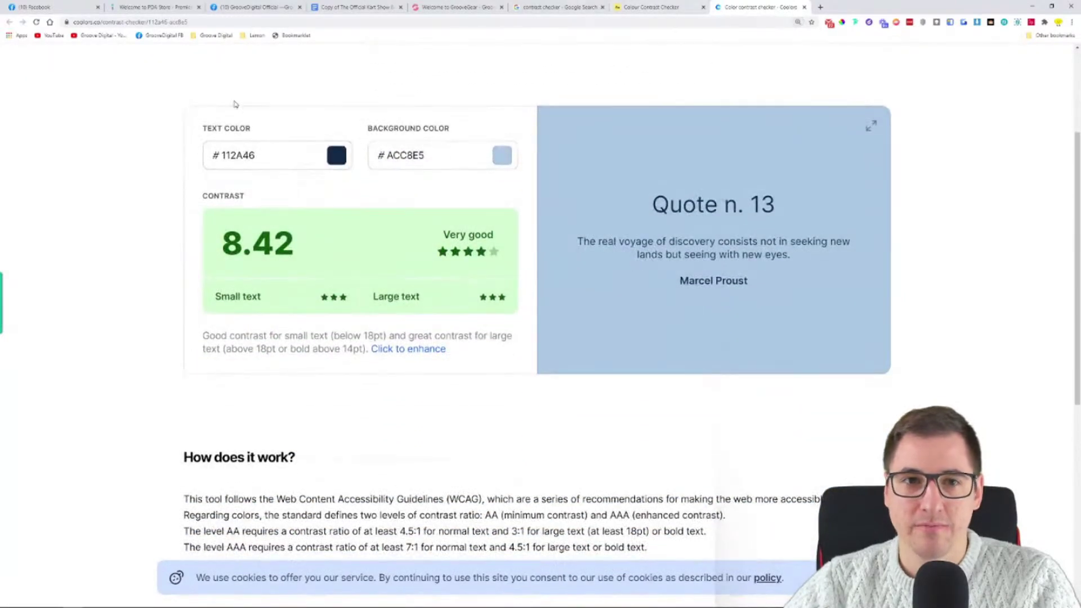
drag(206, 128, 282, 131)
Sample the red of the store's FREE SHIPPING TODAY text and set it, F10019, as the text color in the Coolors checker
click(181, 8)
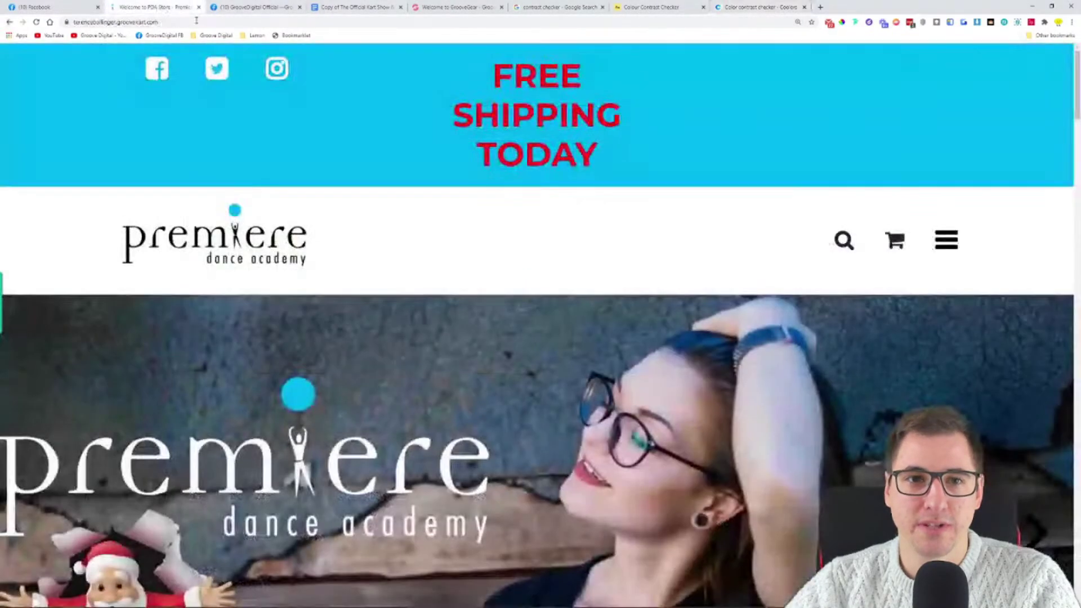
click(843, 23)
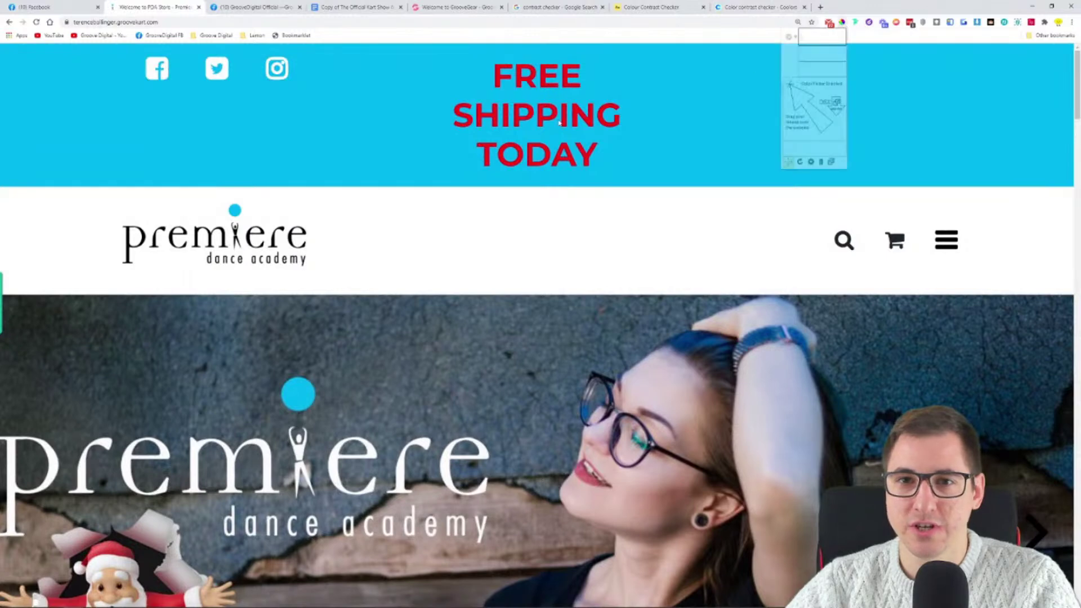
click(566, 121)
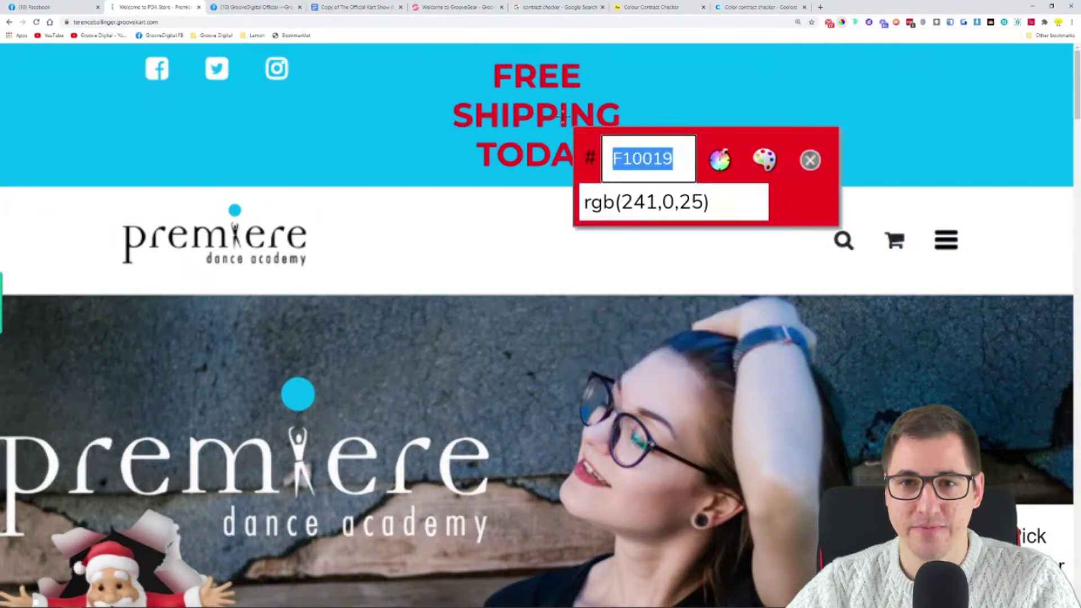
right_click(638, 153)
click(673, 161)
click(811, 161)
click(712, 9)
click(266, 157)
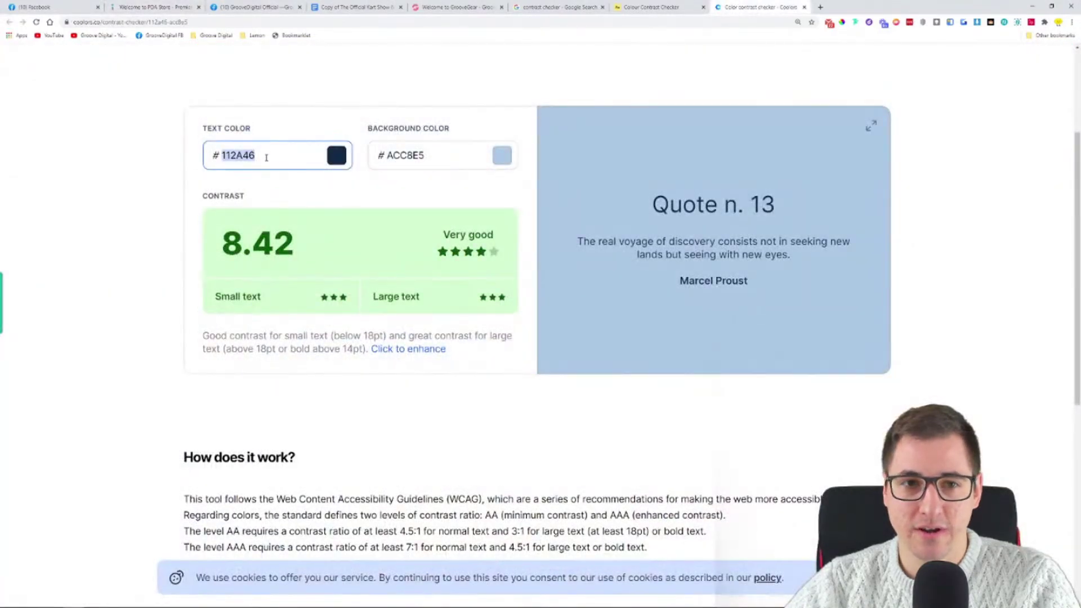
key(ctrl+v)
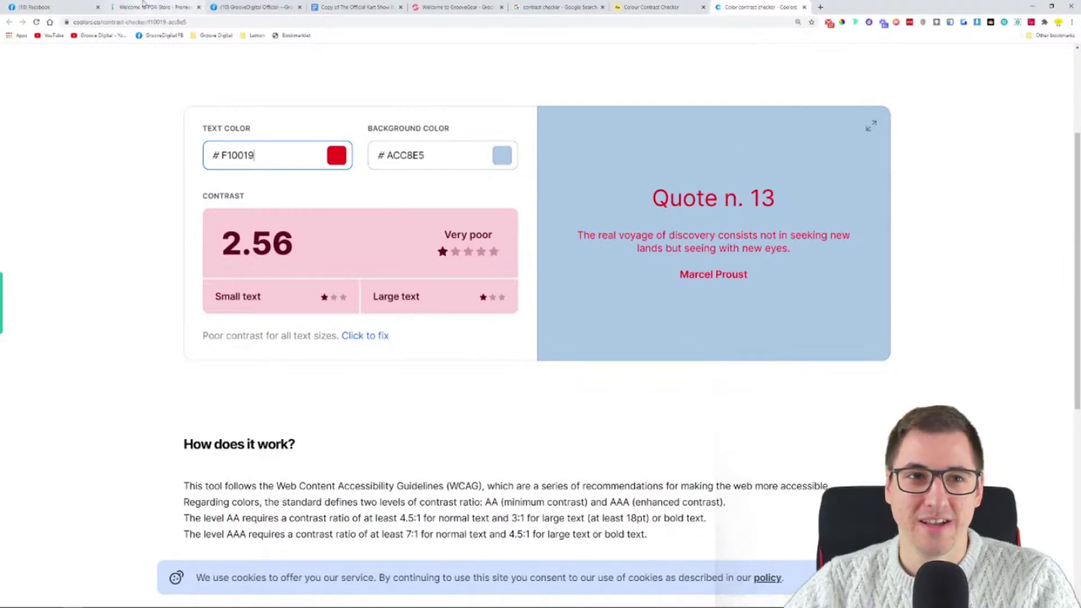
Sample the store banner's blue, set 00B7F1 as the background color in the Coolors checker, and highlight the contrast rating
click(158, 7)
click(845, 23)
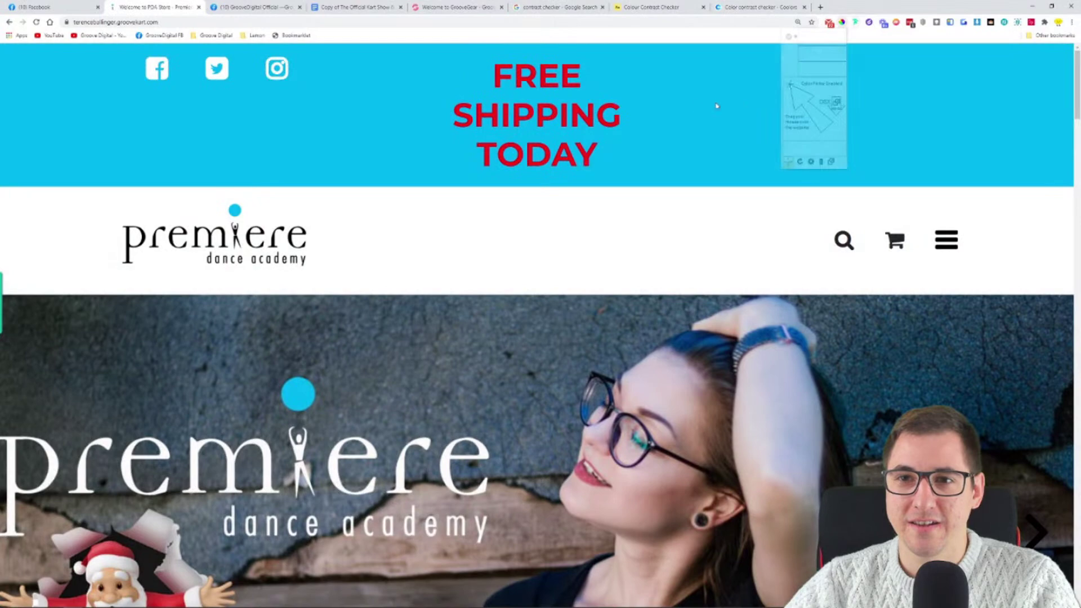
click(698, 135)
right_click(762, 143)
click(788, 179)
click(928, 150)
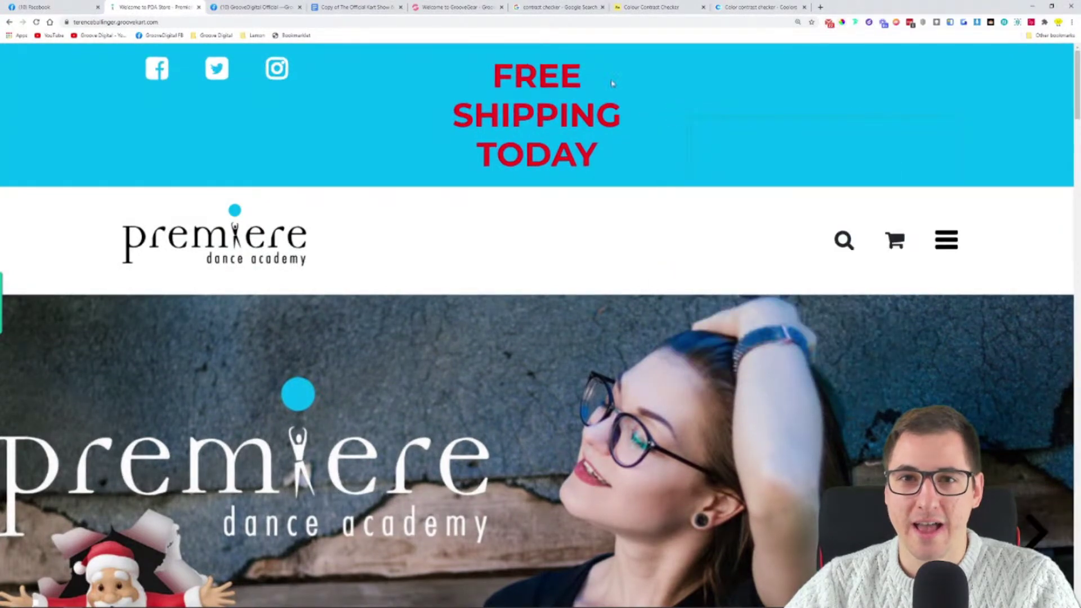
click(751, 8)
double_click(435, 158)
key(ctrl+v)
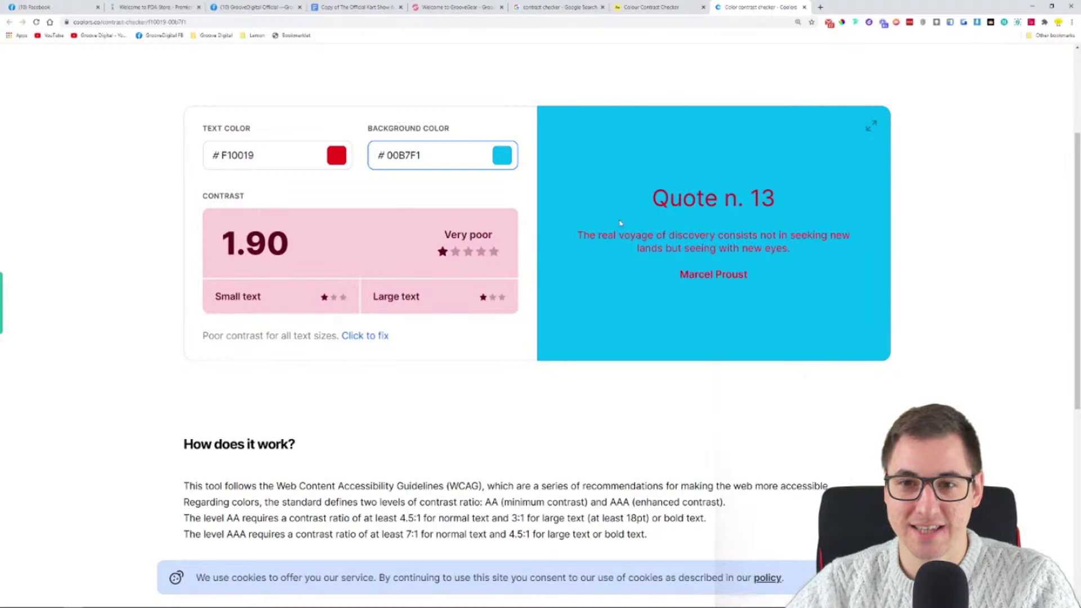
triple_click(332, 248)
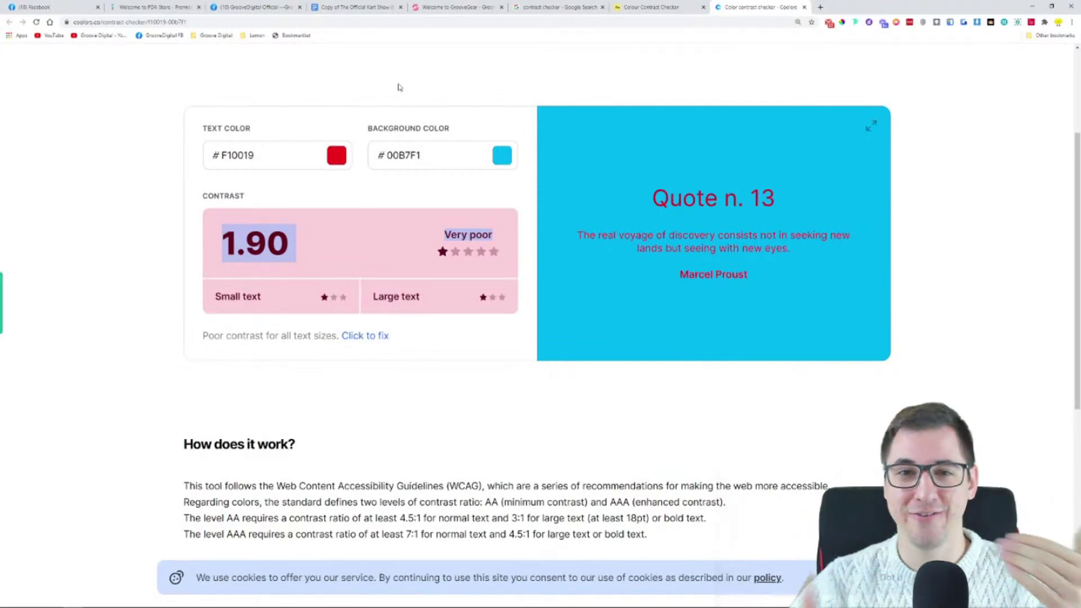
Return to the Premiere Dance Academy home page and reduce its zoom to view the full header and banner again
click(147, 7)
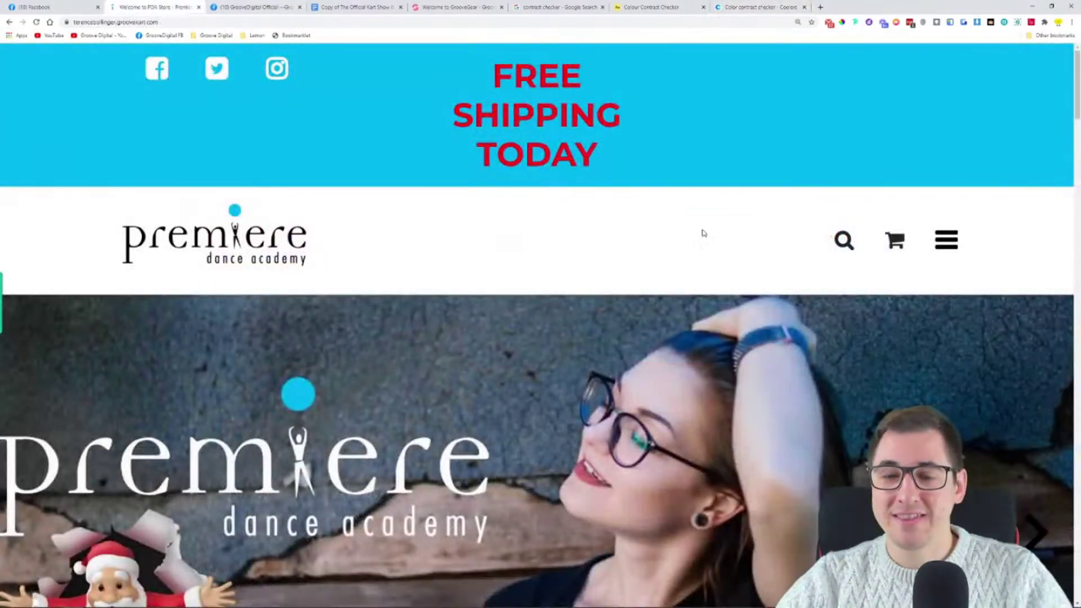
key(ctrl+minus)
key(ctrl+minus)
key(ctrl+minus)
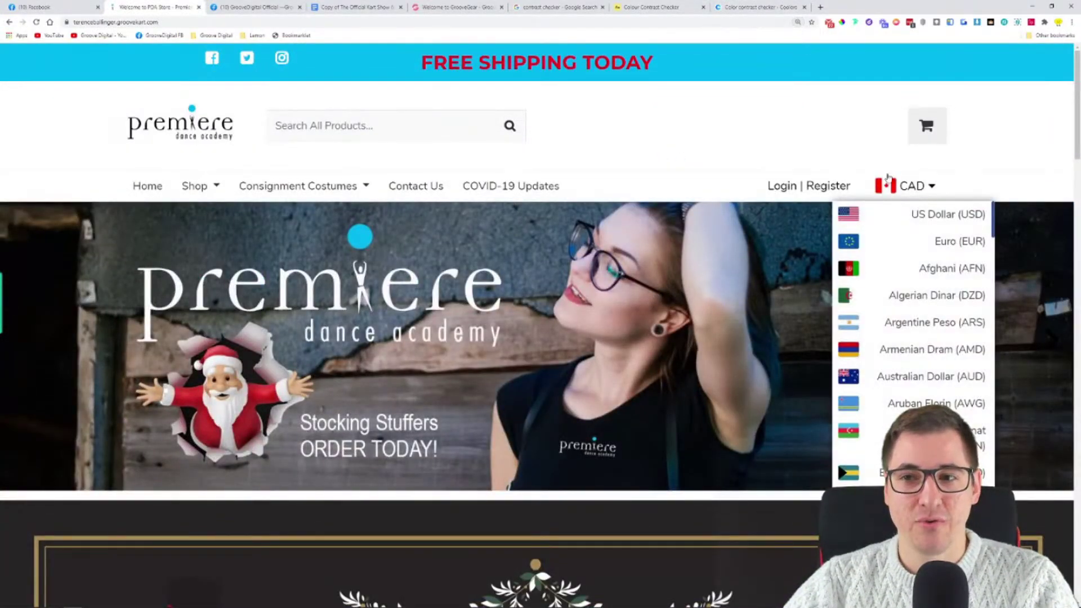
mouse_move(884, 180)
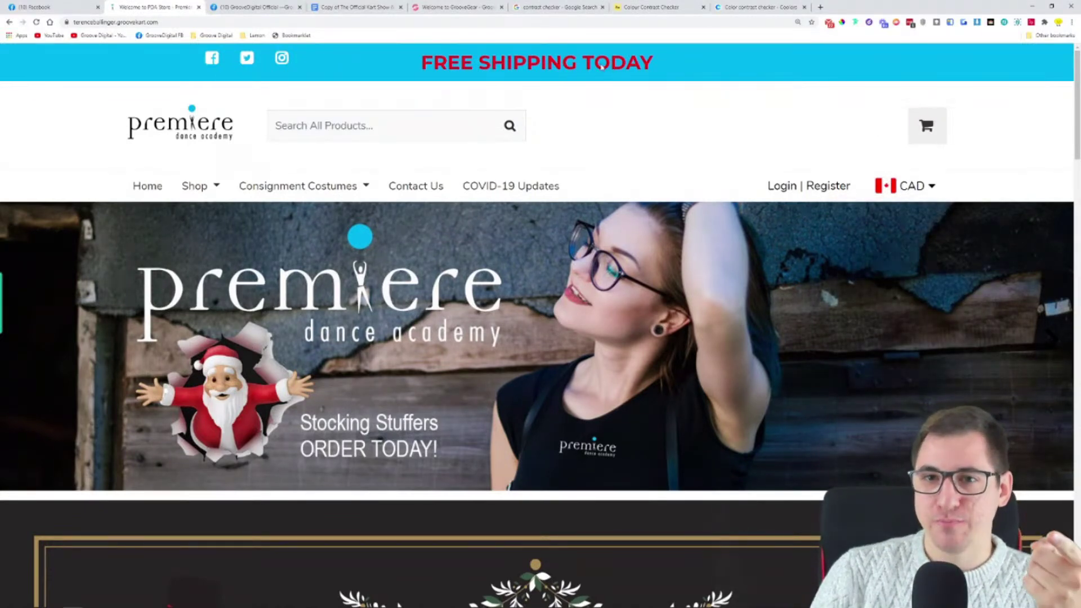
Set the text color in the Coolors checker to white, FFFFFF, and check the sample quote against the blue background
click(752, 8)
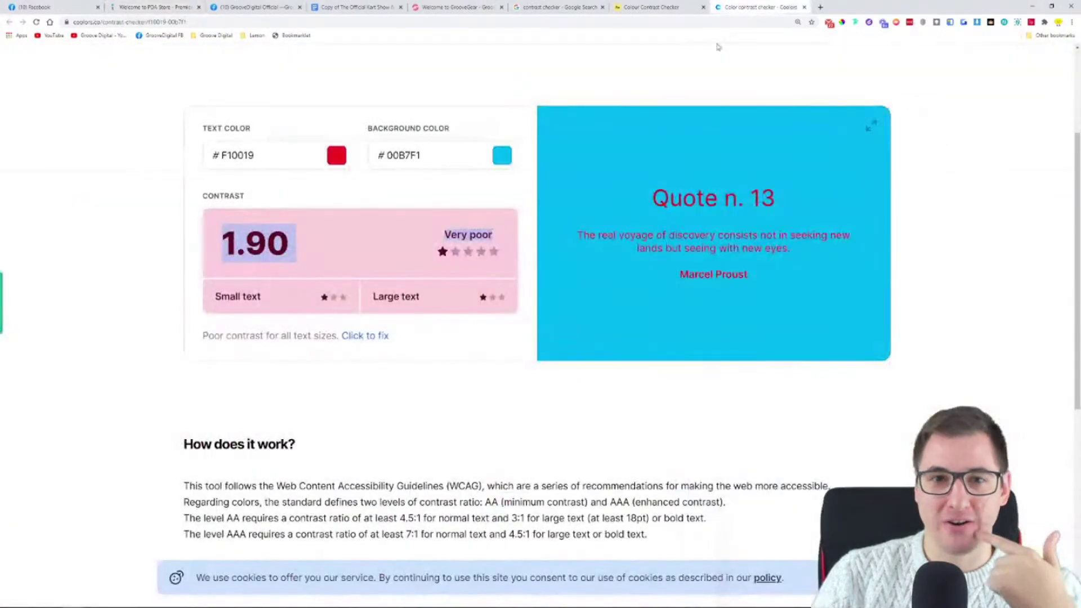
click(341, 155)
drag(301, 271, 222, 161)
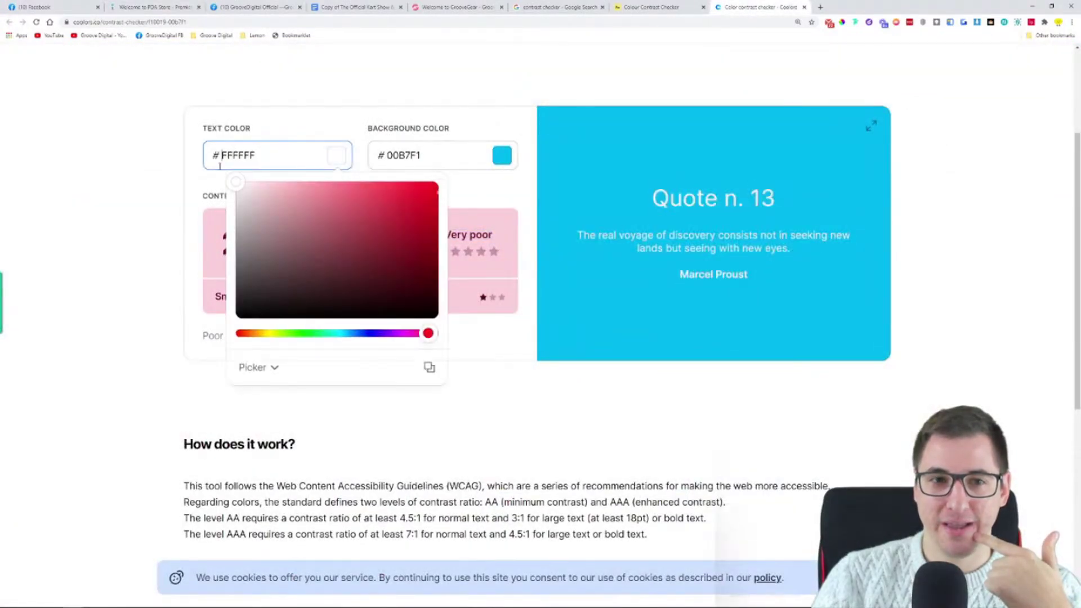
click(468, 395)
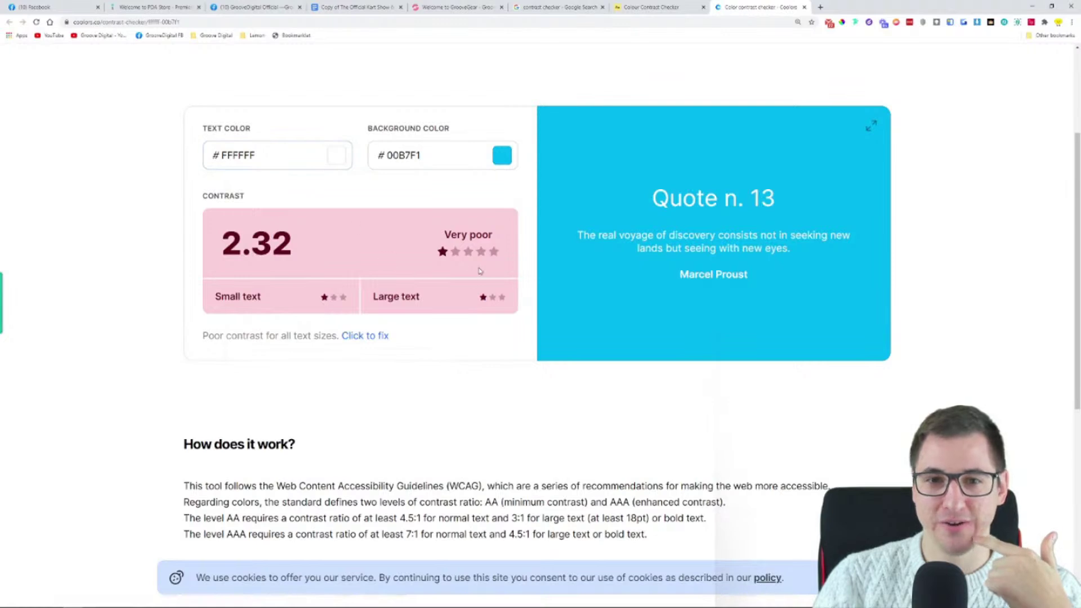
drag(654, 199, 790, 276)
click(669, 172)
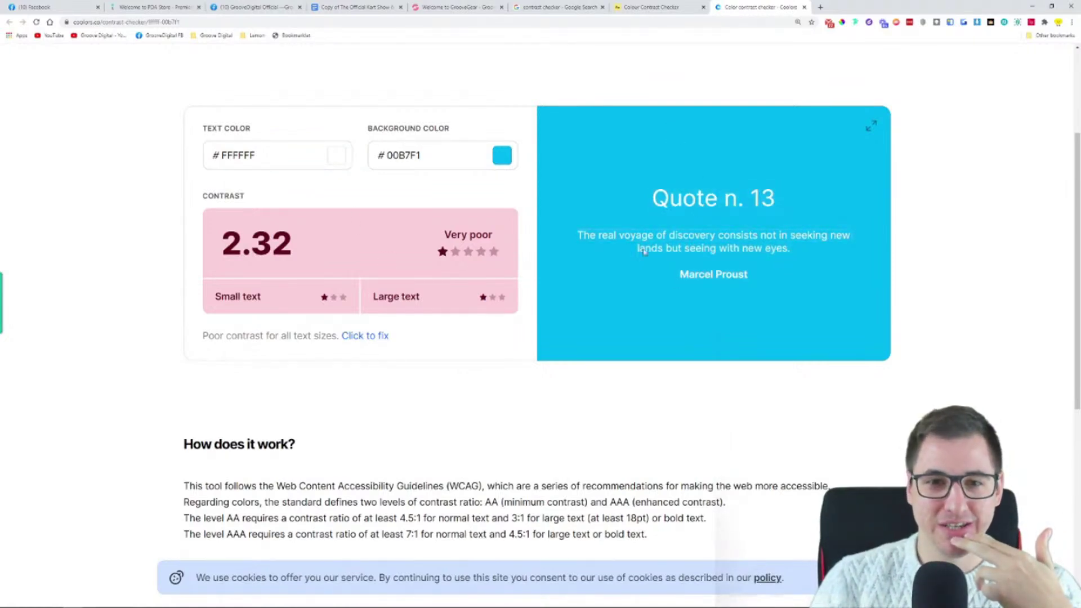
Darken the text color in the Coolors checker to pure black, 000000, against the blue background
click(339, 162)
click(330, 222)
drag(331, 222, 337, 300)
click(291, 308)
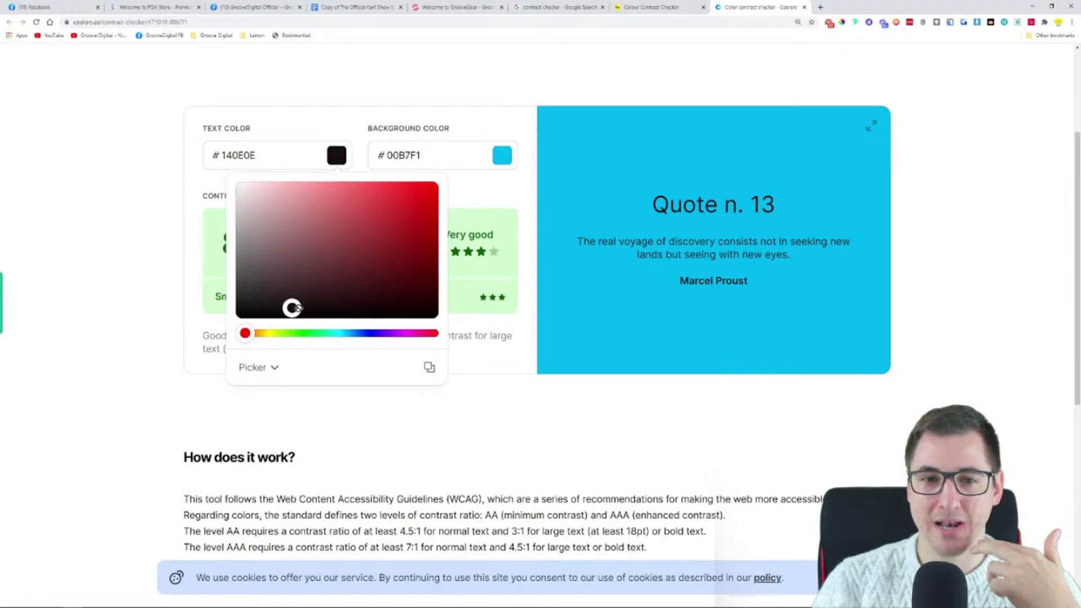
drag(358, 245, 267, 319)
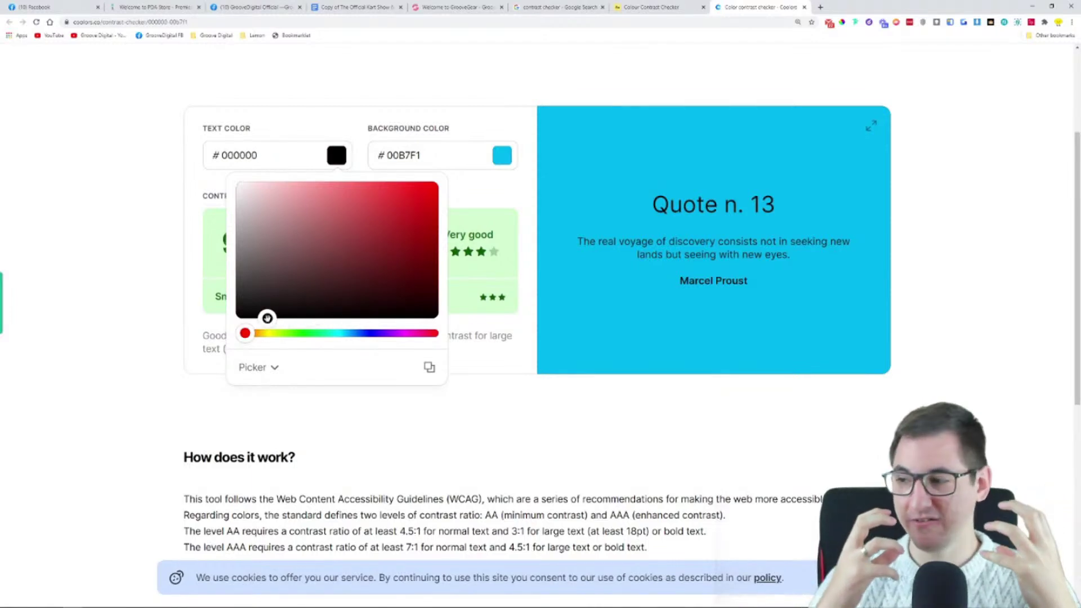
drag(267, 319, 189, 357)
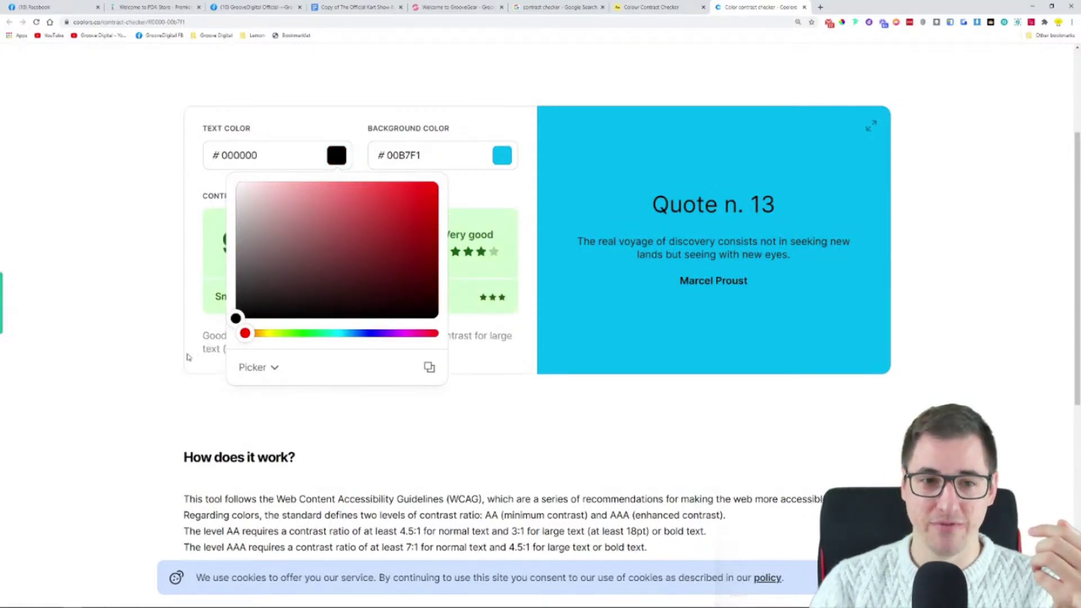
Highlight the sample quote in the contrast checker, and compare it with the FREE SHIPPING TODAY banner text on the store's home page
click(189, 357)
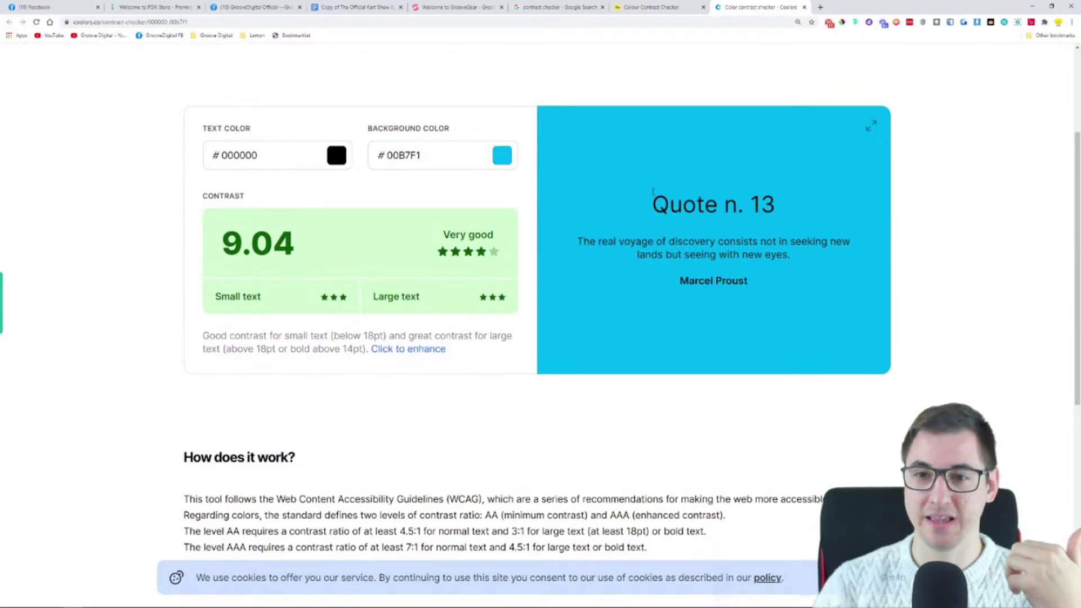
drag(654, 193, 767, 293)
click(797, 295)
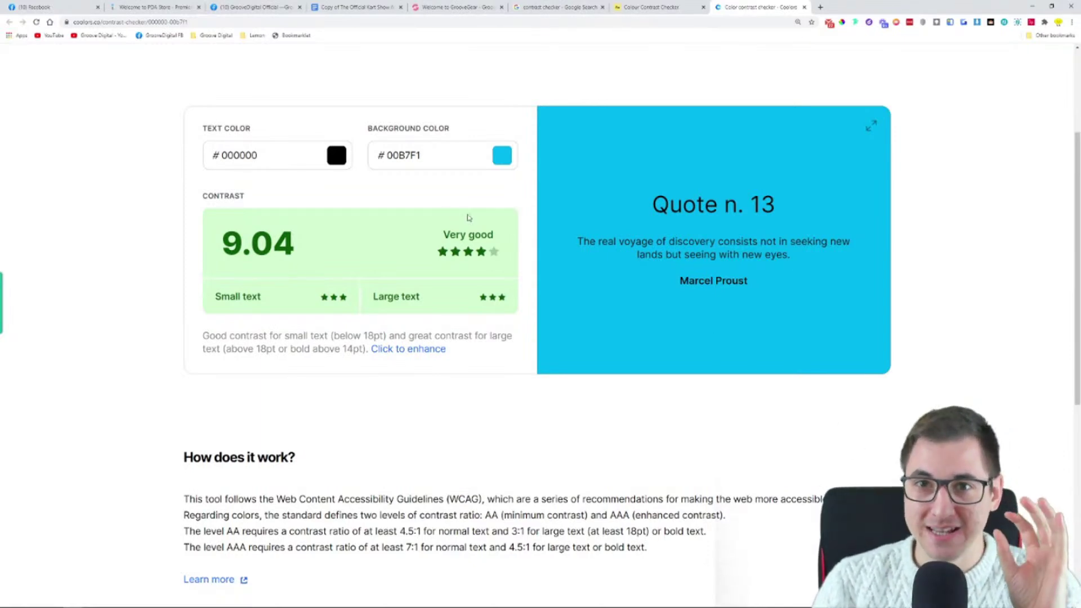
click(165, 4)
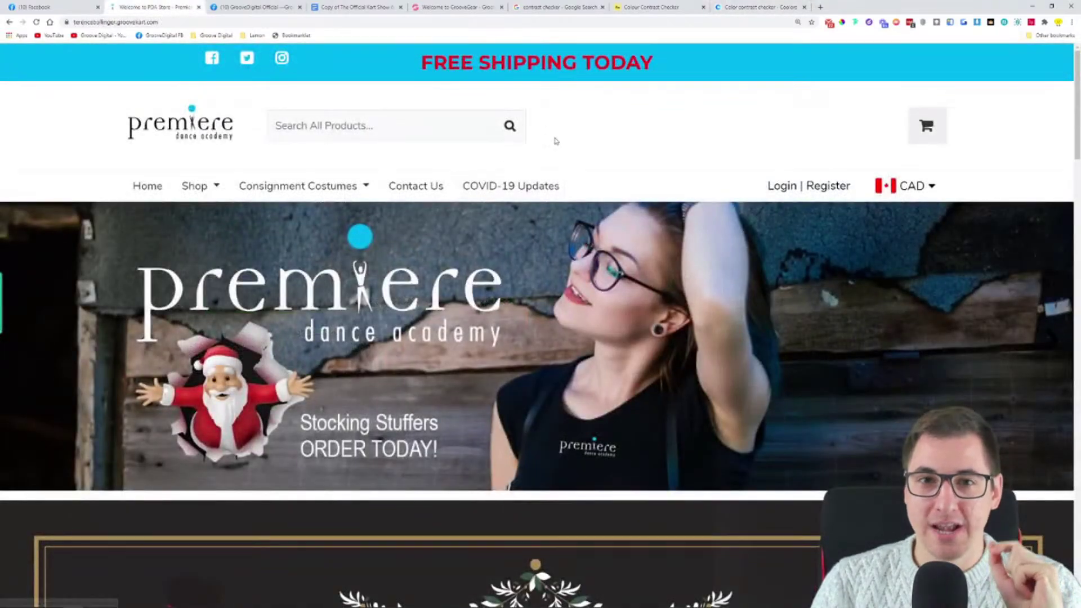
drag(422, 73, 656, 81)
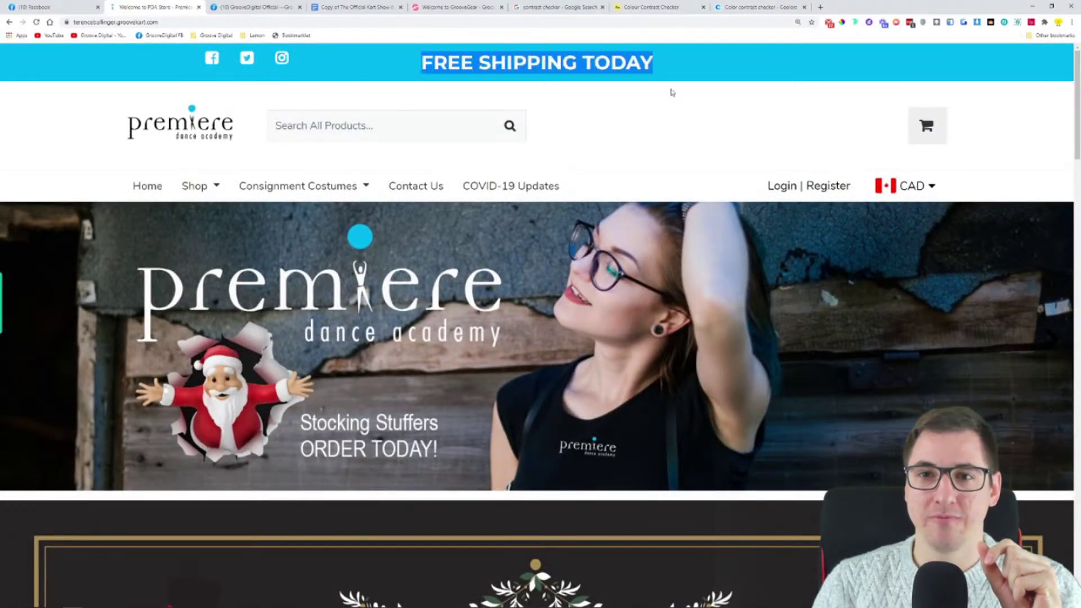
Close the Colour Contrast Checker page and the contrast checker search results, keeping the Coolors checker open
click(761, 7)
click(704, 7)
click(597, 11)
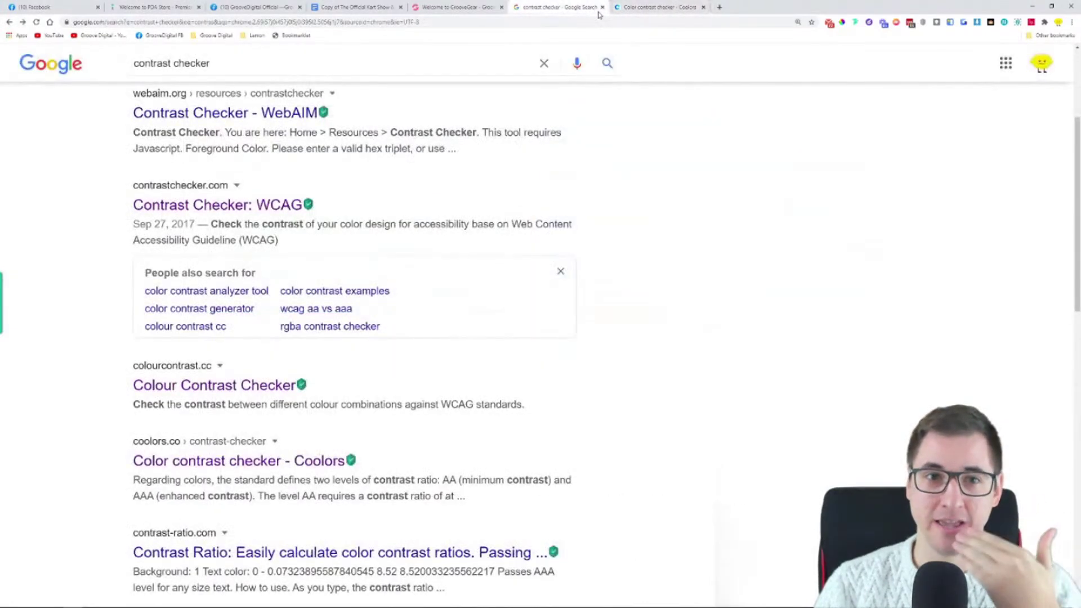
click(602, 7)
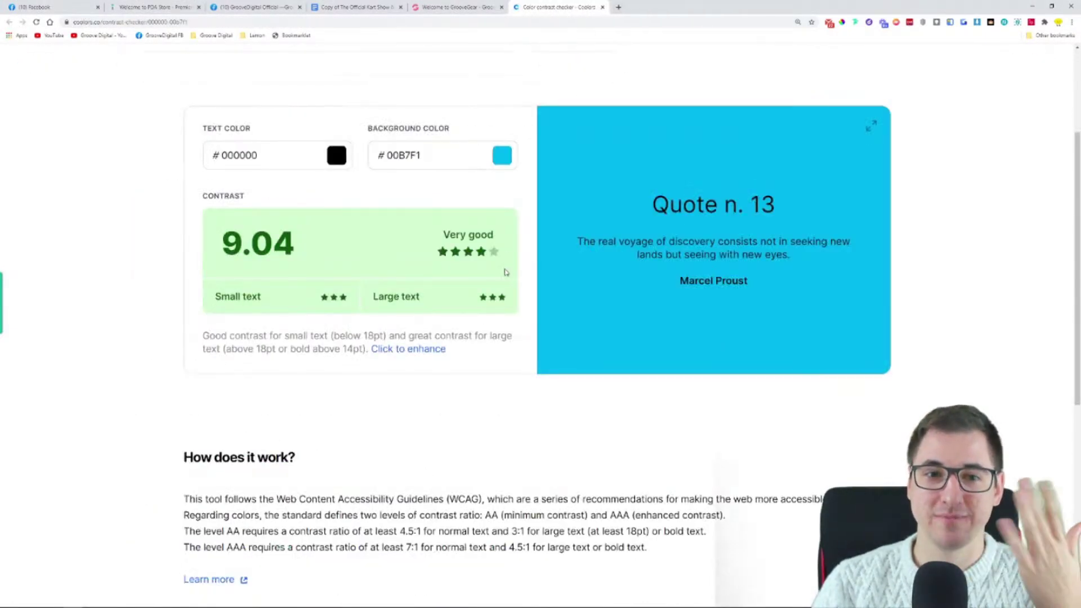
Return to the Premiere Dance Academy home page and review its promotional banners and product sections down to PDA Fun Stuff
click(152, 7)
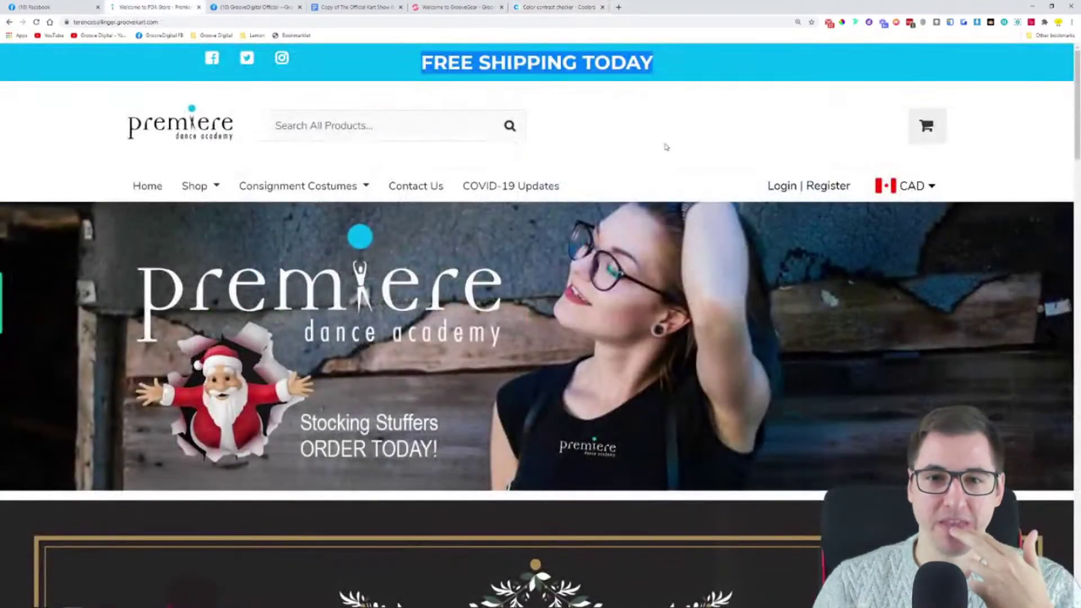
scroll(666, 145, down, 15)
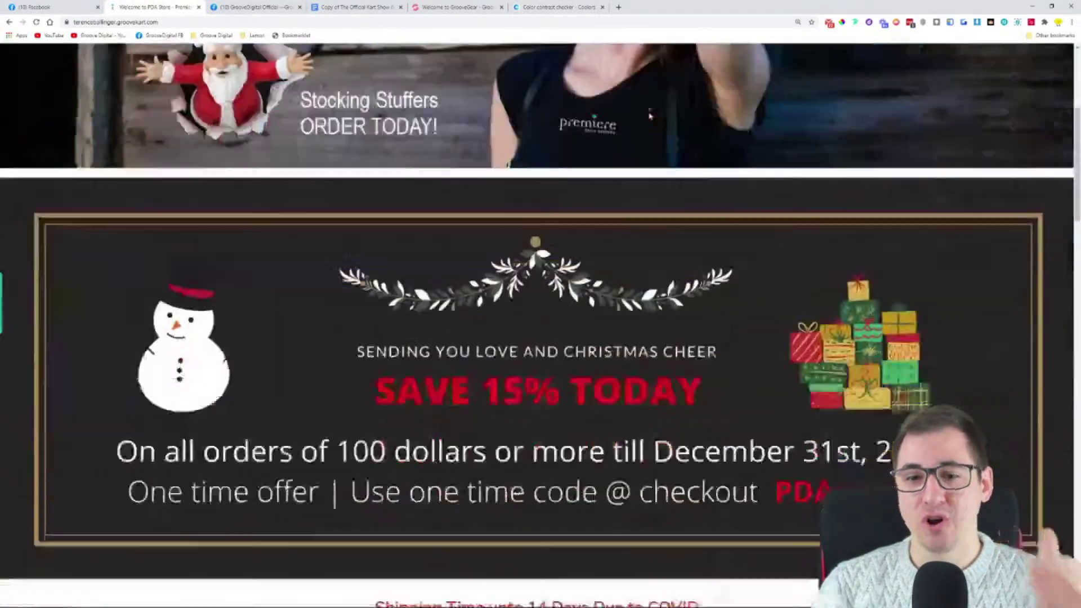
scroll(664, 131, up, 5)
scroll(665, 132, down, 15)
scroll(879, 157, down, 4)
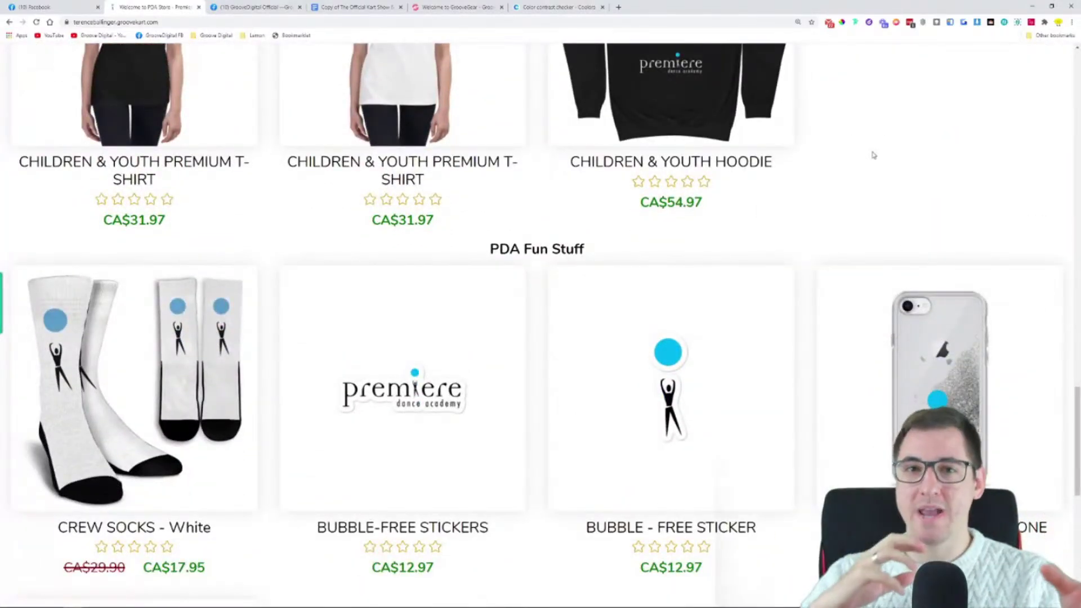
scroll(874, 169, up, 4)
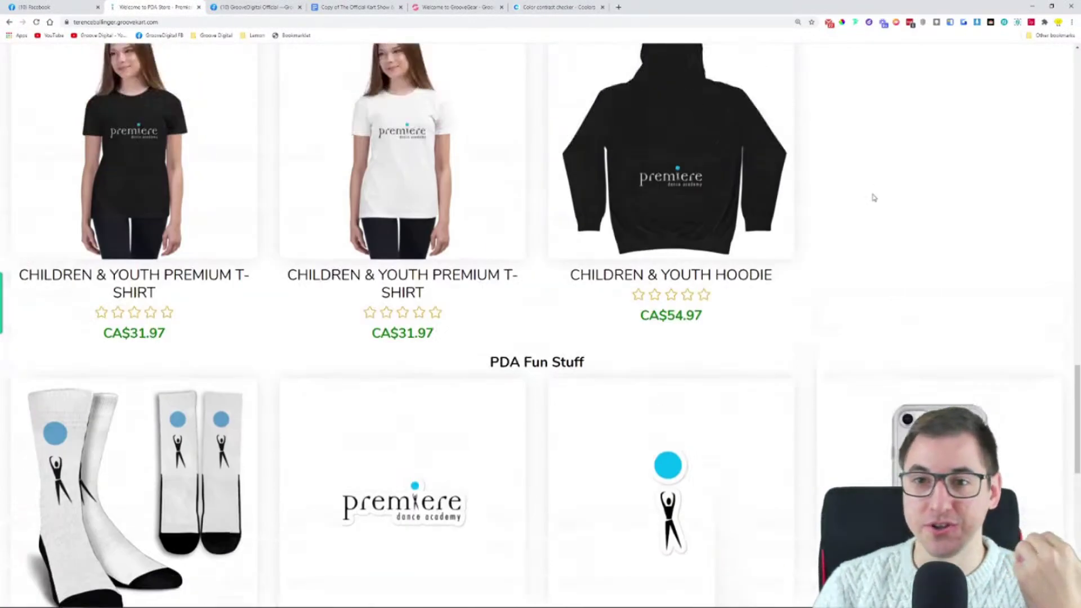
Open the white Children & Youth Premium T-Shirt product page and examine its description, size guide, related products and customer reviews
click(407, 267)
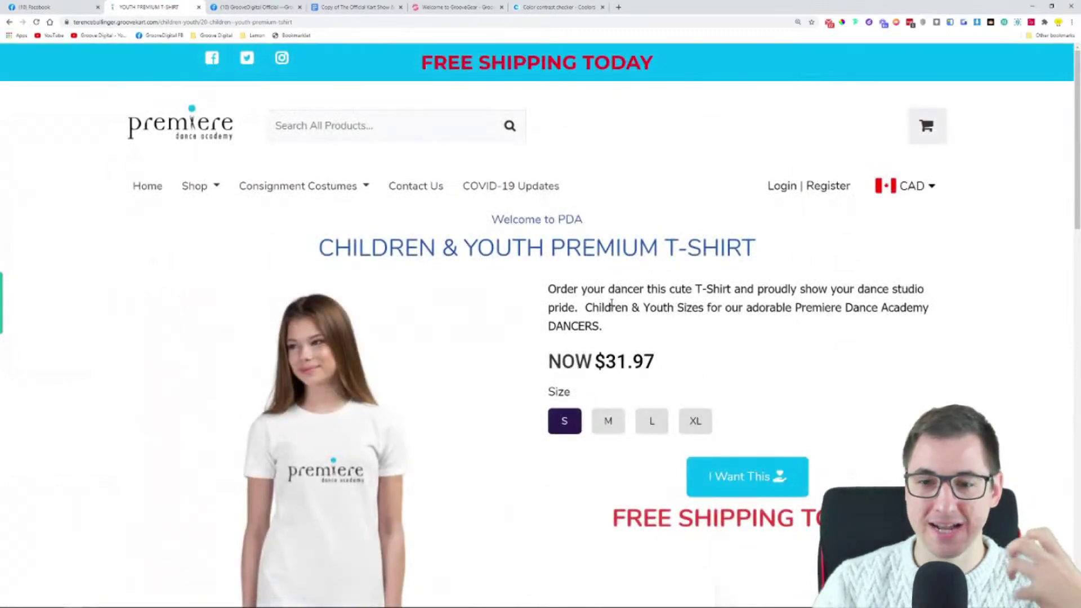
scroll(906, 410, down, 2)
scroll(906, 410, down, 10)
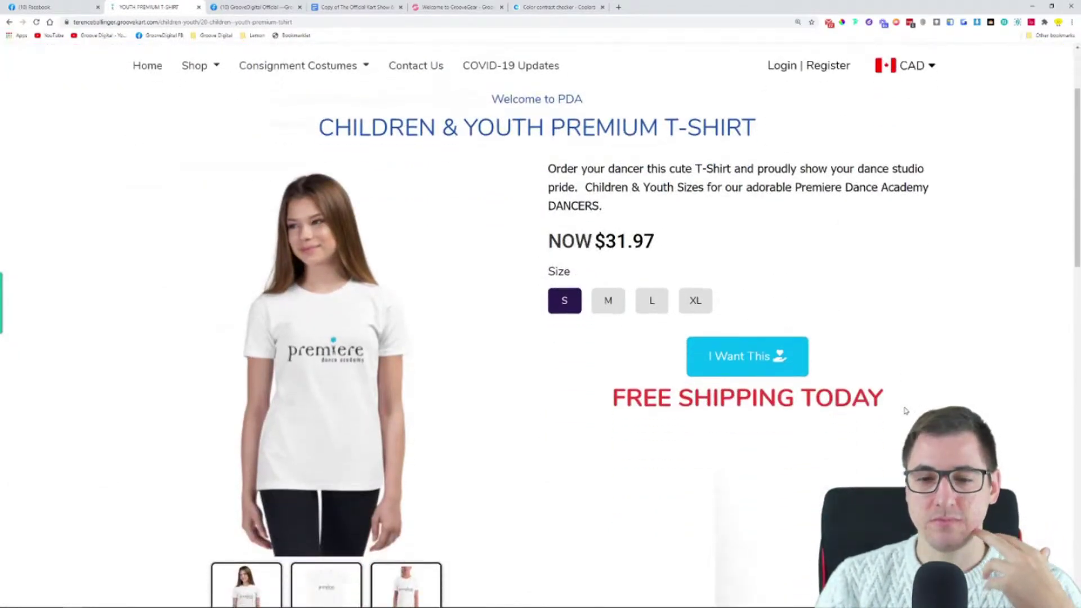
scroll(891, 382, down, 6)
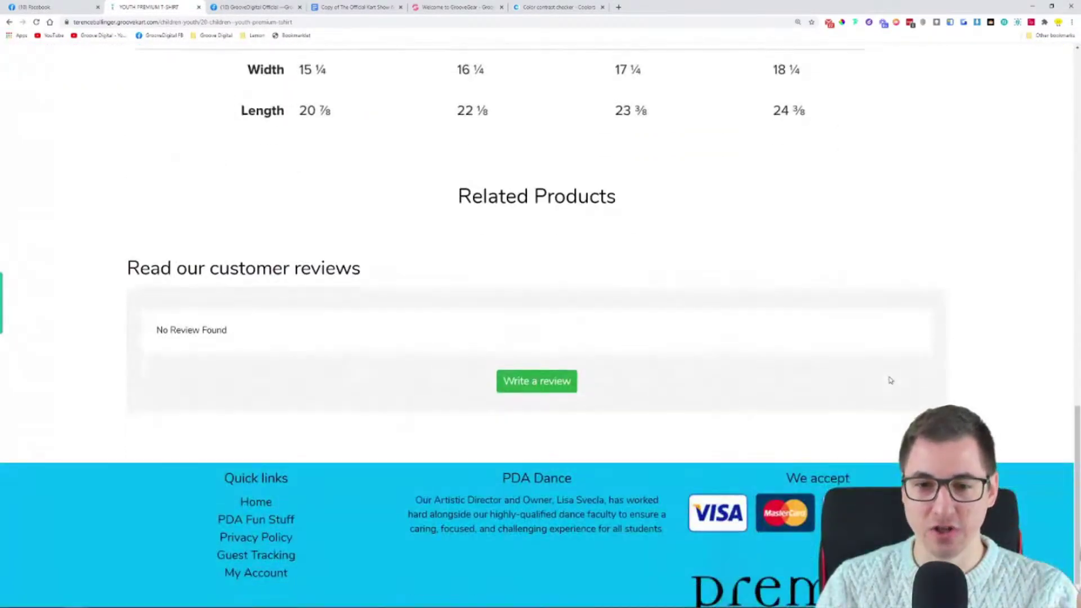
scroll(912, 379, down, 1)
scroll(990, 394, up, 12)
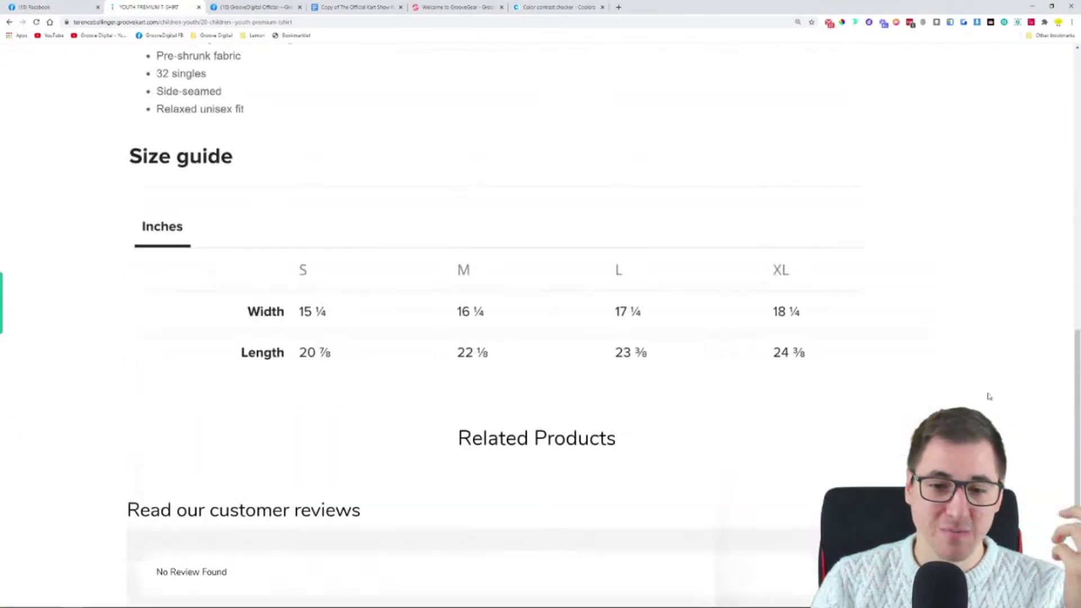
scroll(993, 398, up, 9)
scroll(991, 399, down, 2)
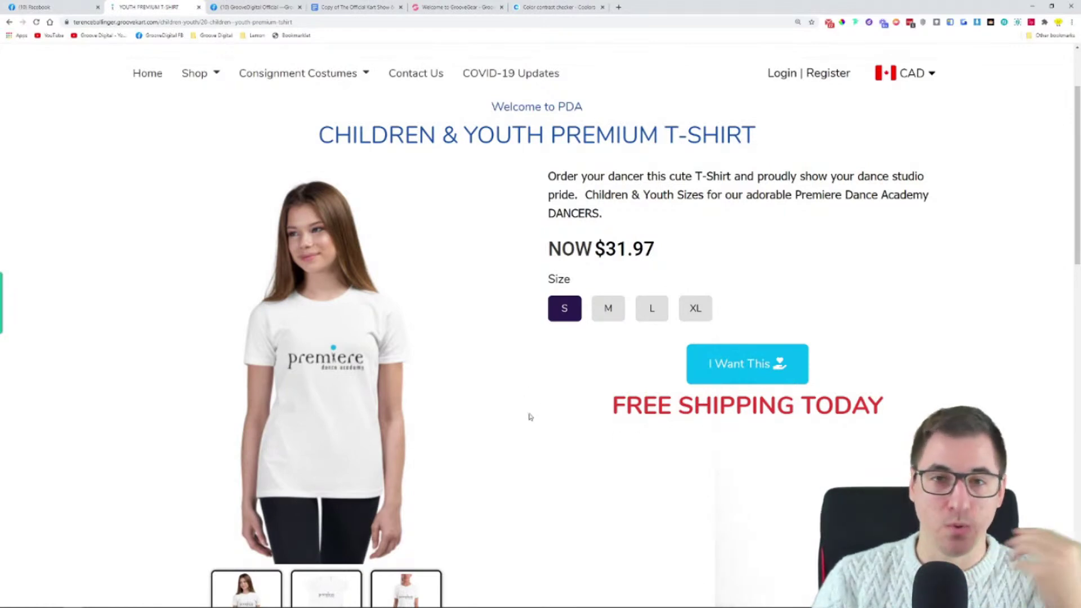
In the Coolors checker, set the text color to pure red, FF0000, and the background color to white, FFFFFF
click(532, 7)
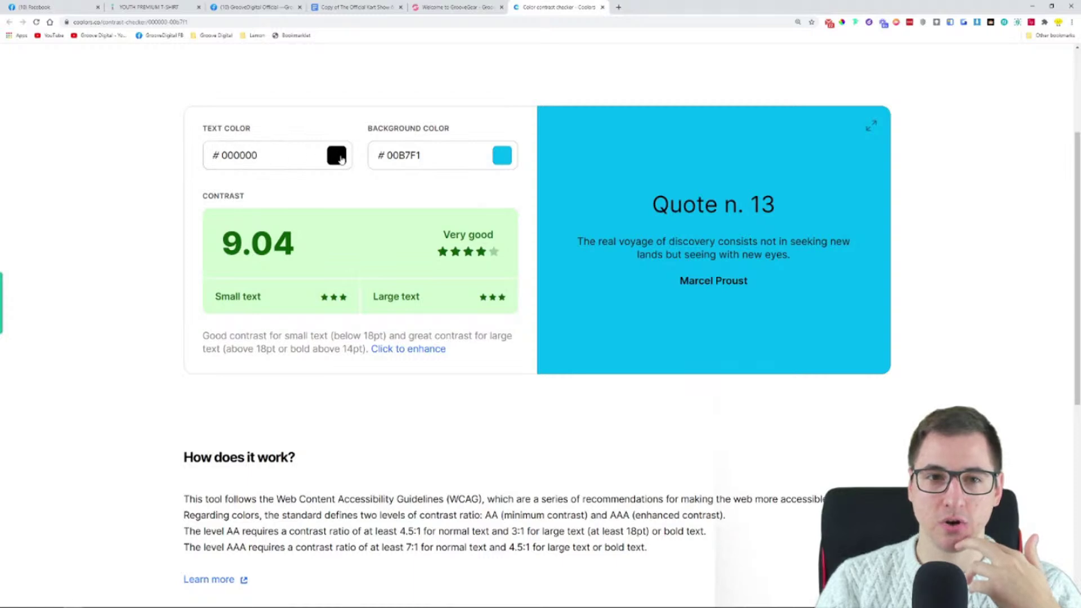
click(341, 160)
drag(417, 197, 437, 181)
click(502, 155)
click(399, 180)
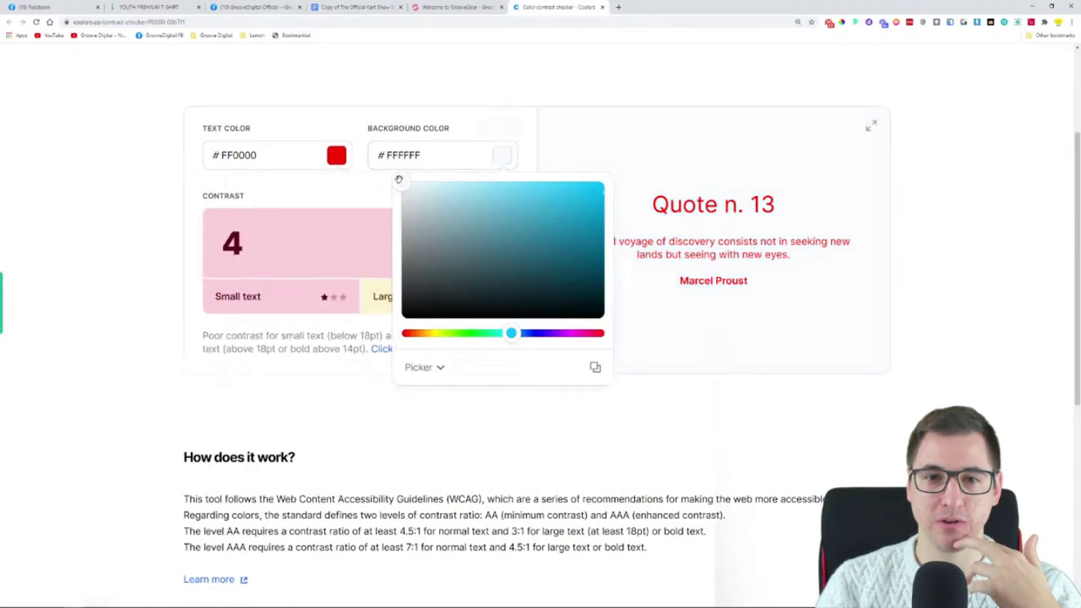
click(363, 250)
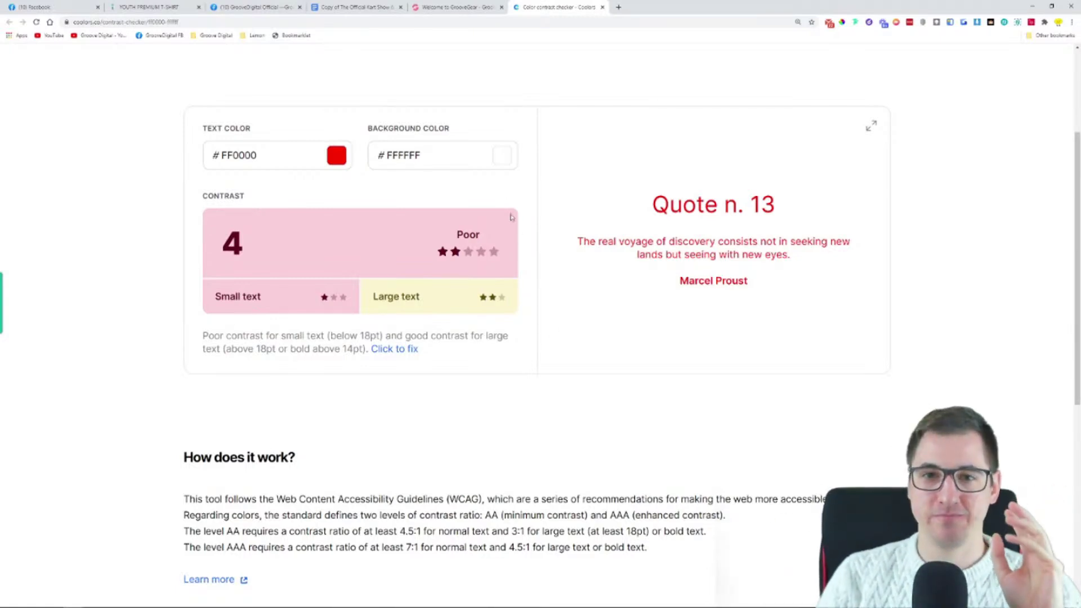
Set the background color to bright green, 12FF22, and change the text color from red to white, FFFFFF
click(500, 163)
click(475, 333)
drag(480, 320, 591, 180)
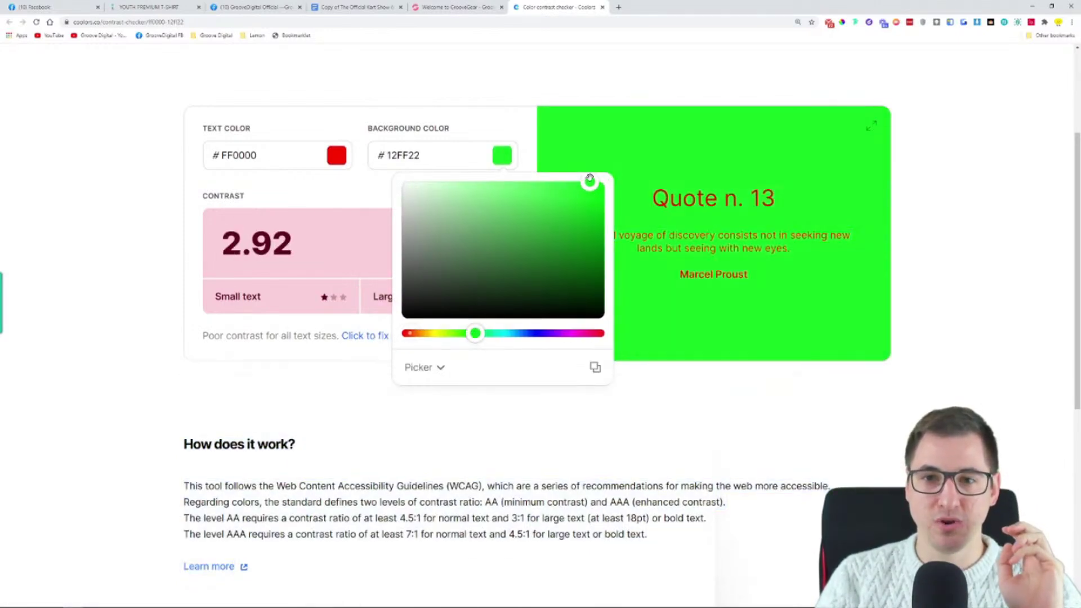
click(341, 156)
drag(316, 184, 243, 160)
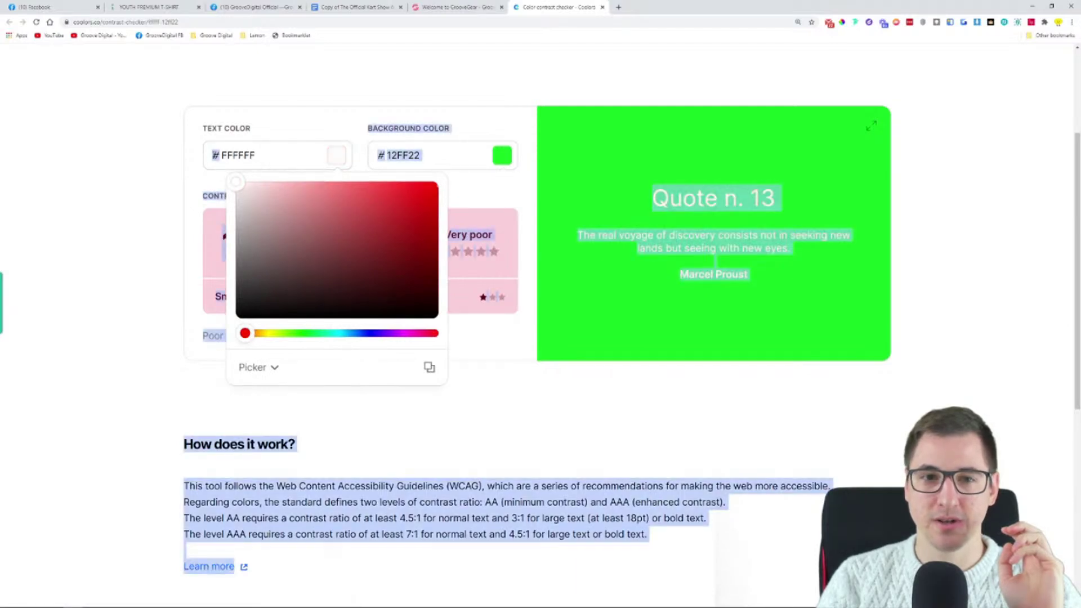
Set the background color to white, FFFFFF, and the text color to green, 00BB42
click(502, 155)
drag(493, 201, 270, 155)
click(269, 154)
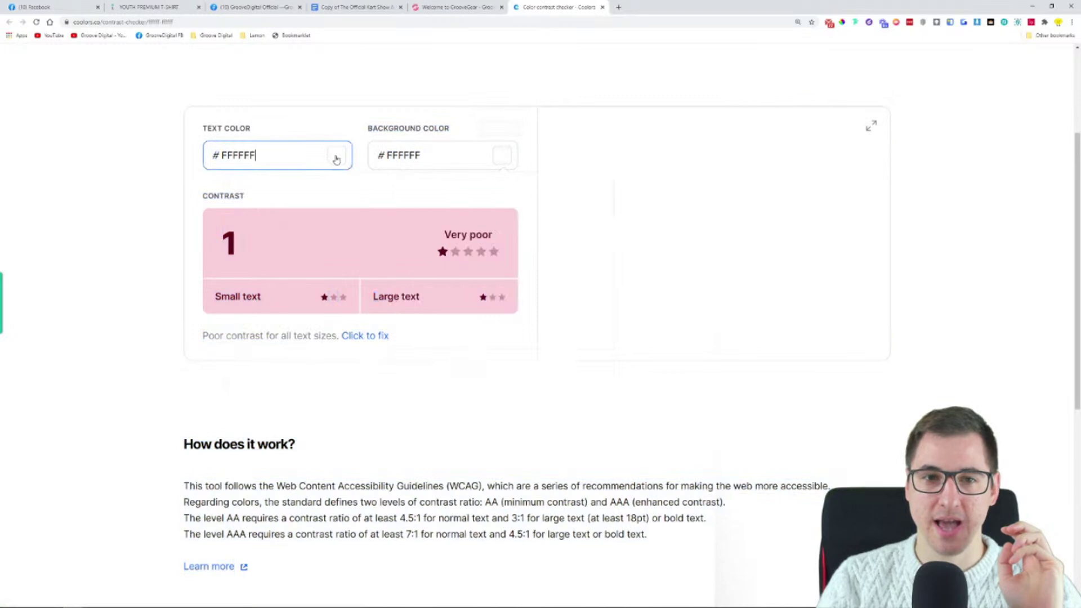
click(336, 156)
click(319, 333)
drag(327, 311, 462, 222)
click(546, 207)
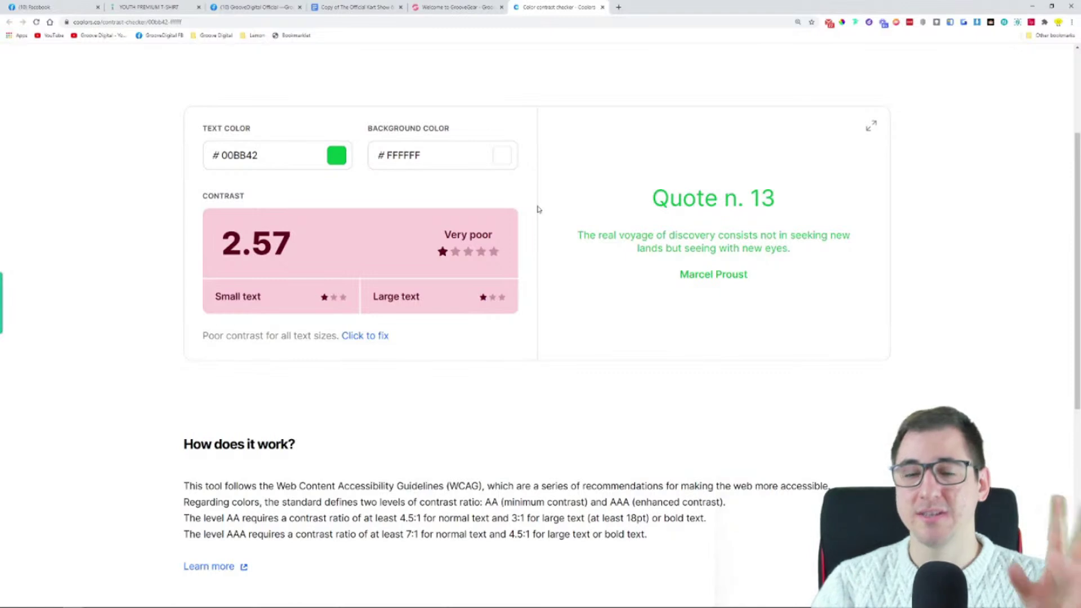
Return to the T-shirt product page, highlight its FREE SHIPPING TODAY text, and review the page header and product details
click(118, 6)
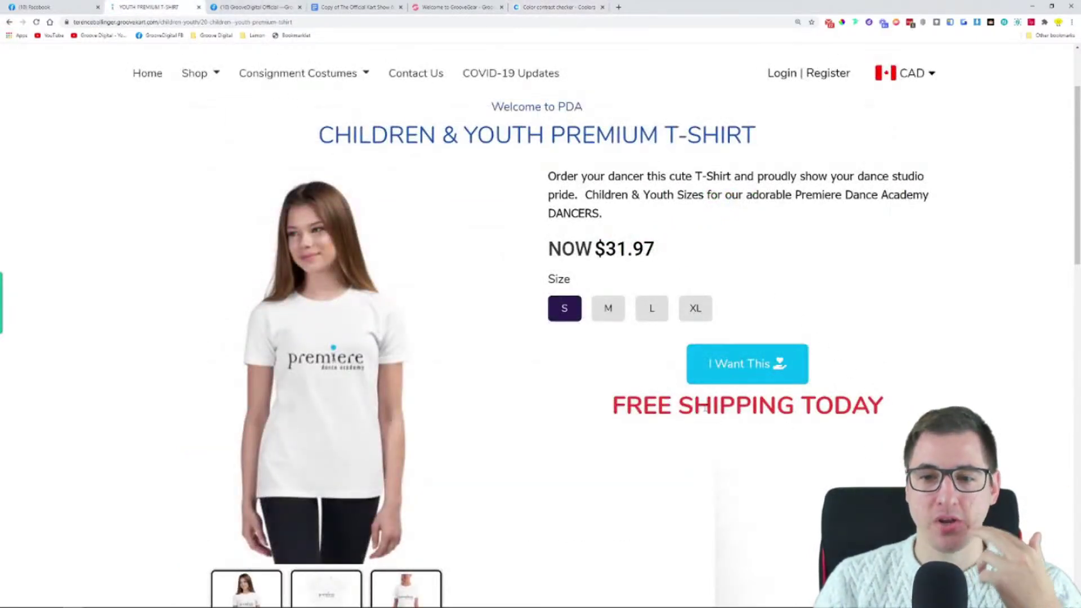
drag(612, 416, 897, 406)
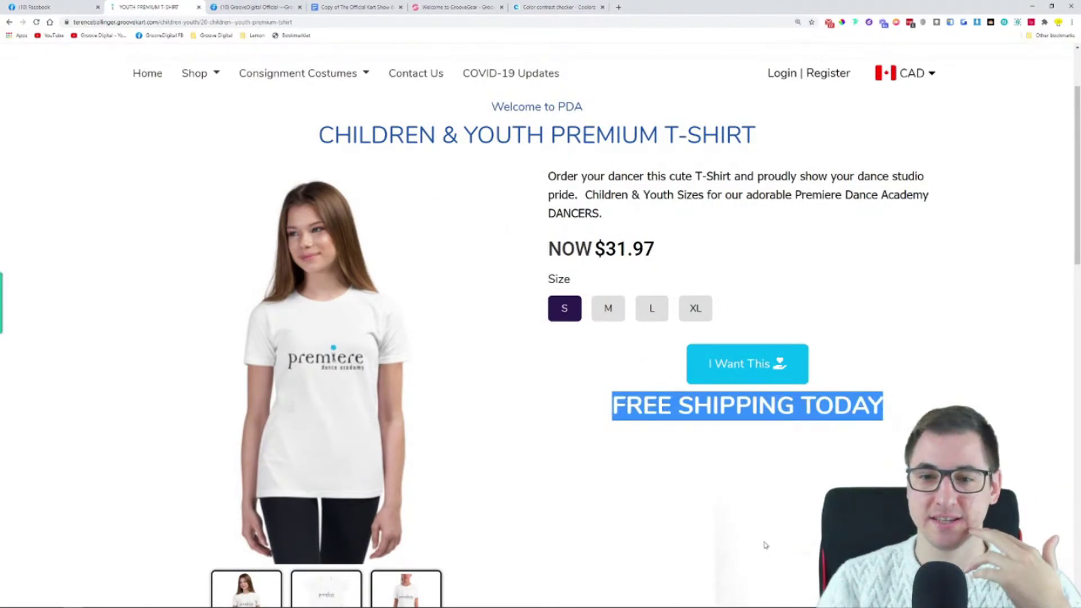
scroll(534, 309, up, 2)
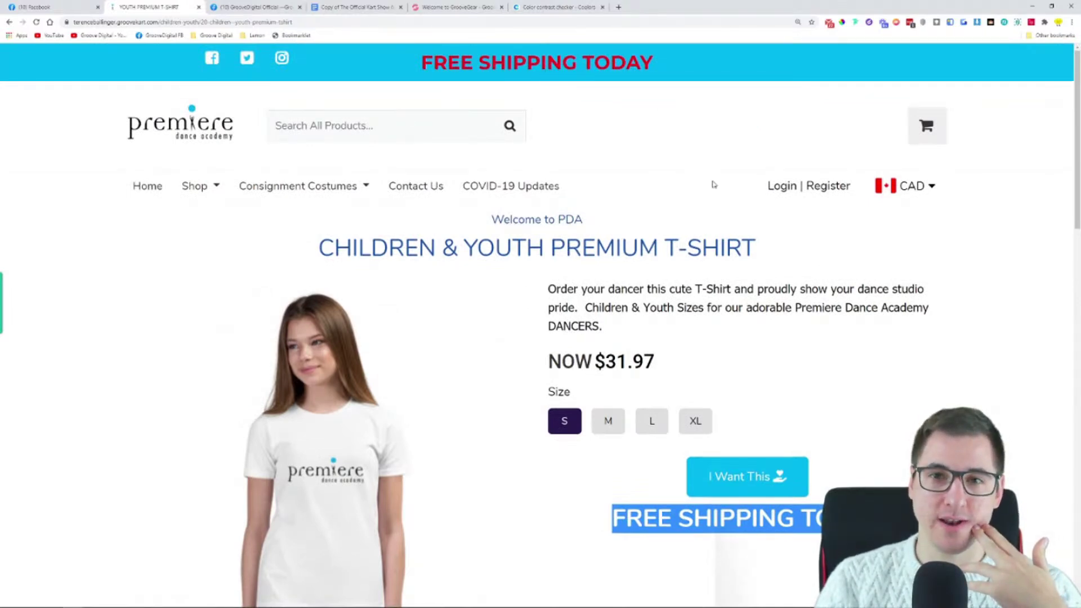
scroll(714, 181, down, 10)
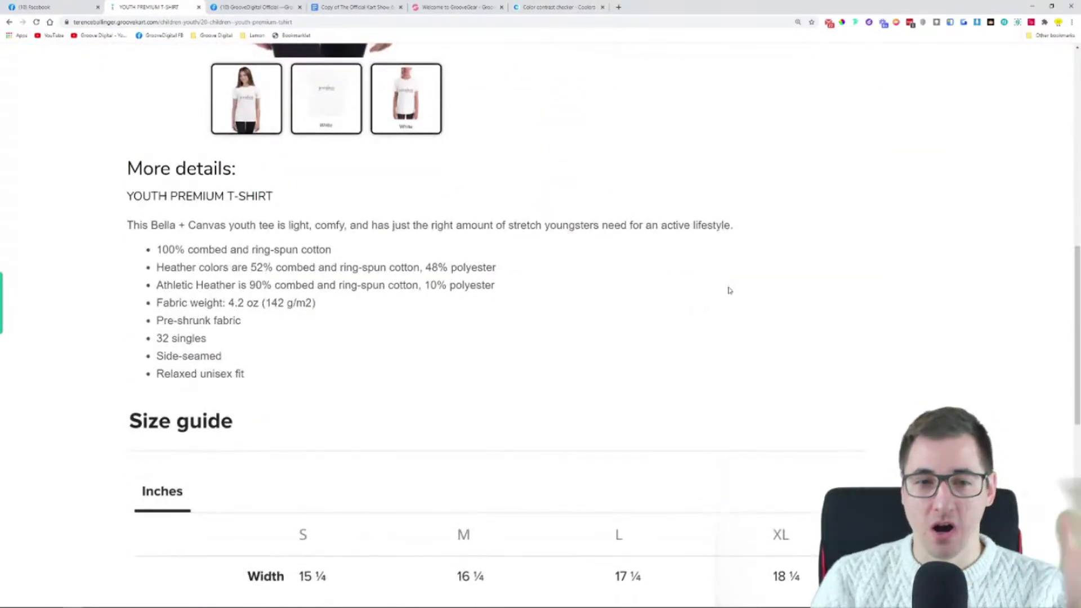
scroll(526, 366, up, 6)
scroll(489, 380, up, 2)
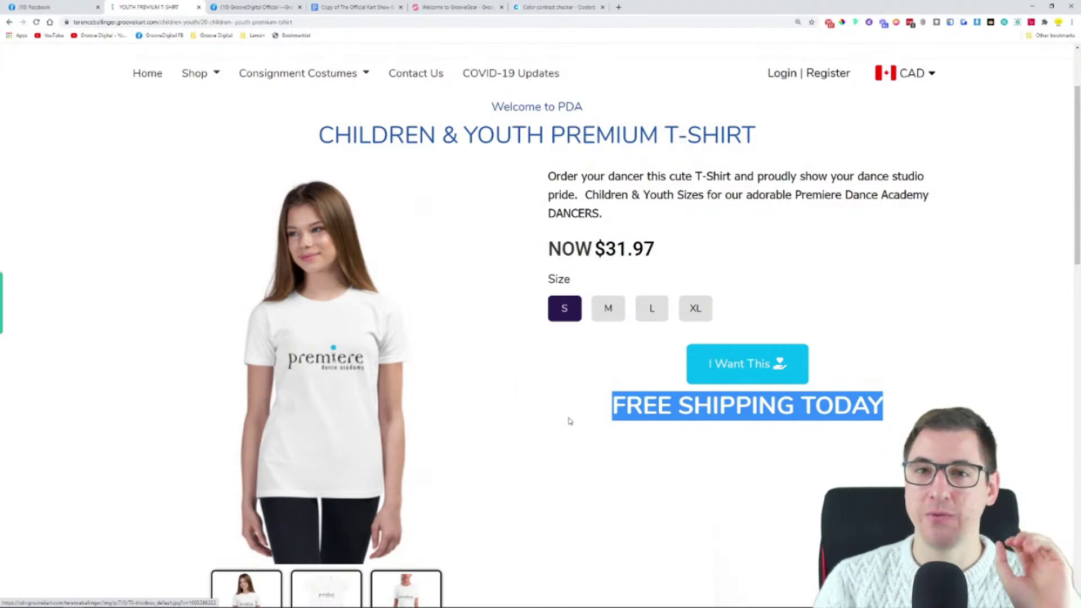
Re-highlight the FREE SHIPPING TODAY line beneath the I Want This button to point it out, then clear the selection
click(897, 339)
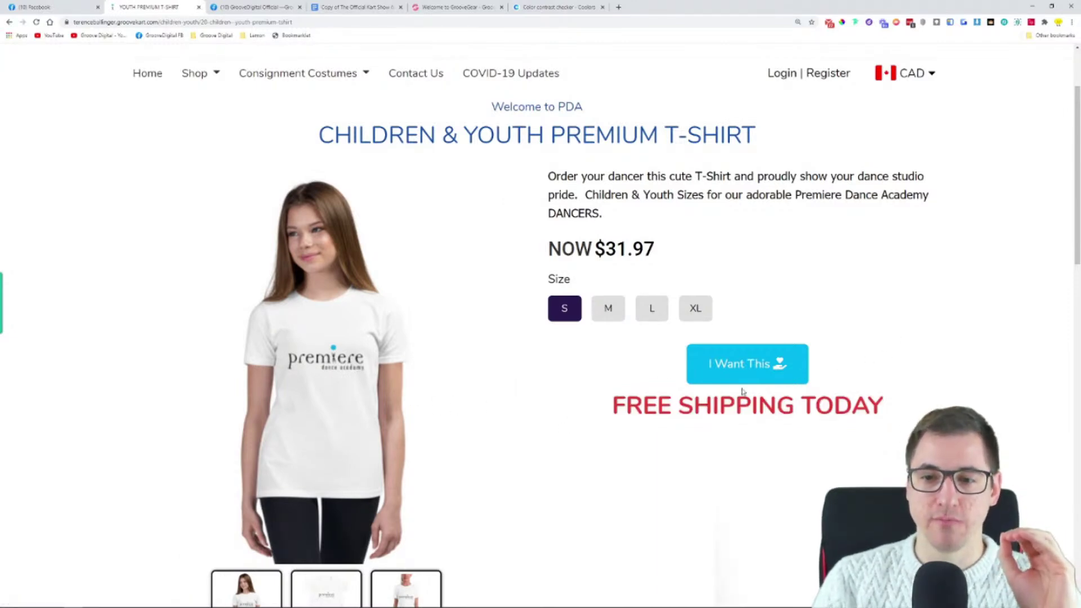
drag(617, 410, 901, 411)
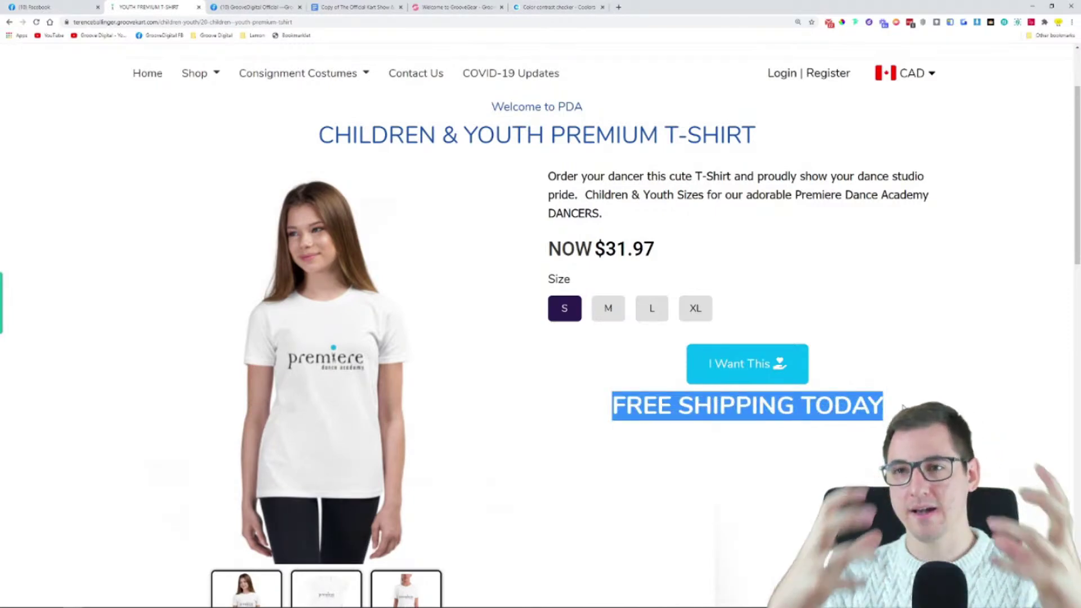
click(904, 408)
drag(883, 412, 610, 403)
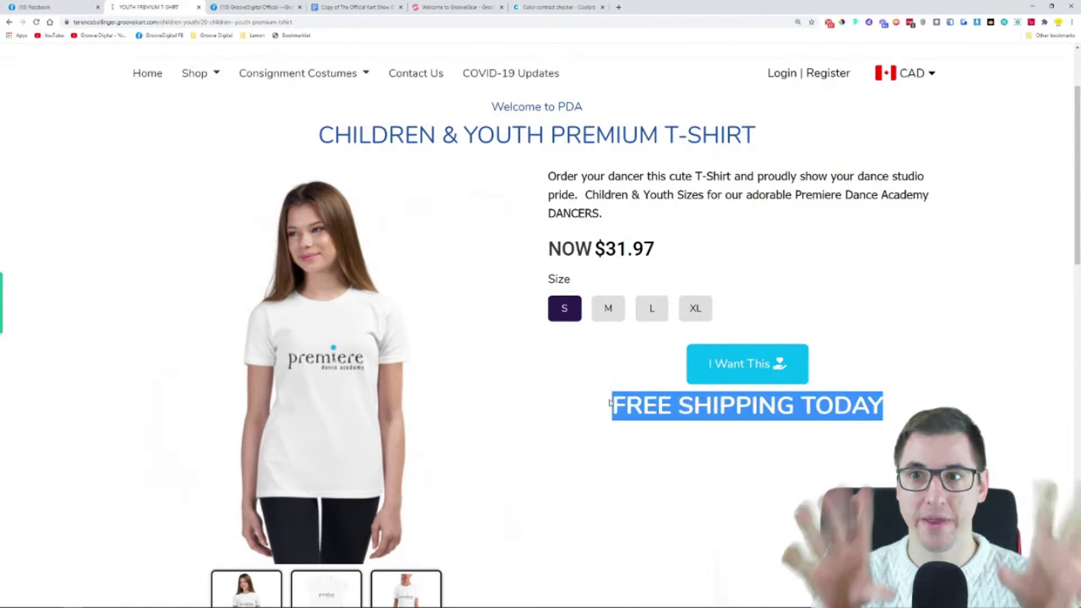
click(905, 287)
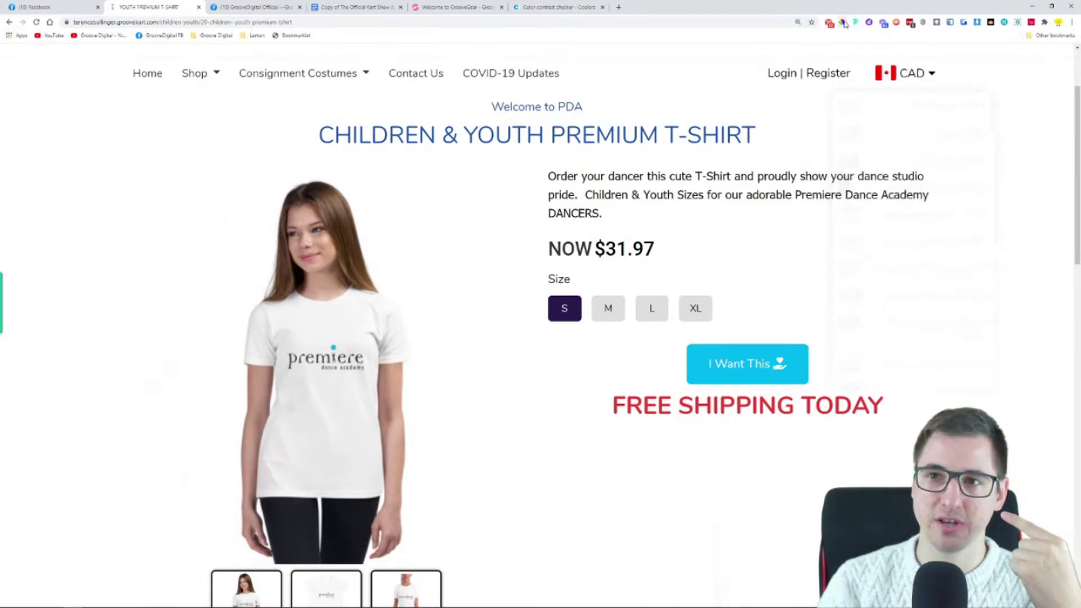
click(843, 23)
click(878, 73)
right_click(924, 101)
click(935, 125)
click(1023, 102)
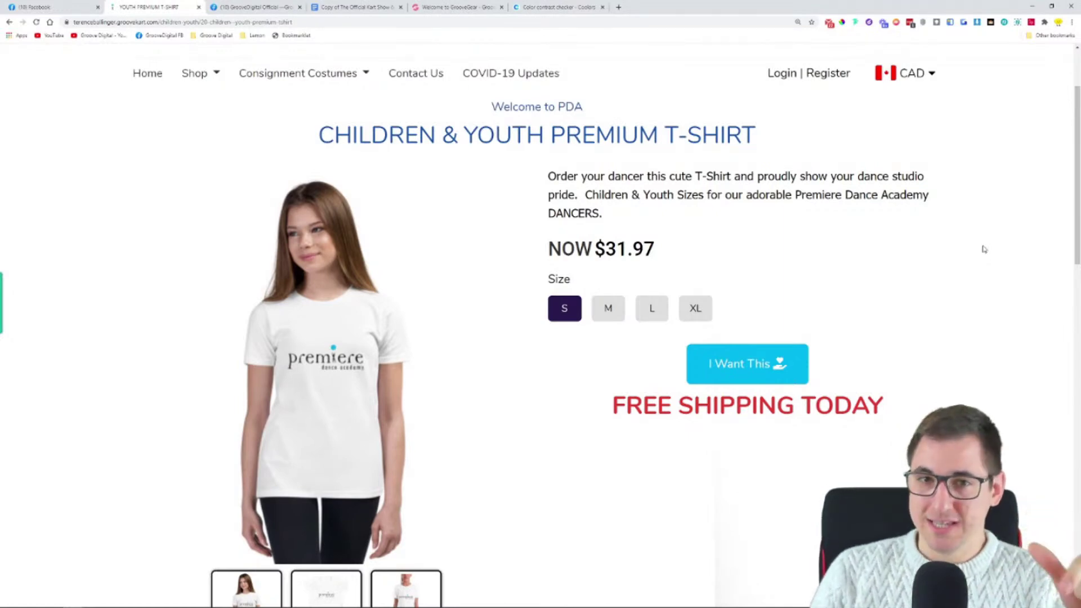
Highlight part of the T-shirt's product title and its price to compare the text colors used on the page
scroll(849, 340, up, 2)
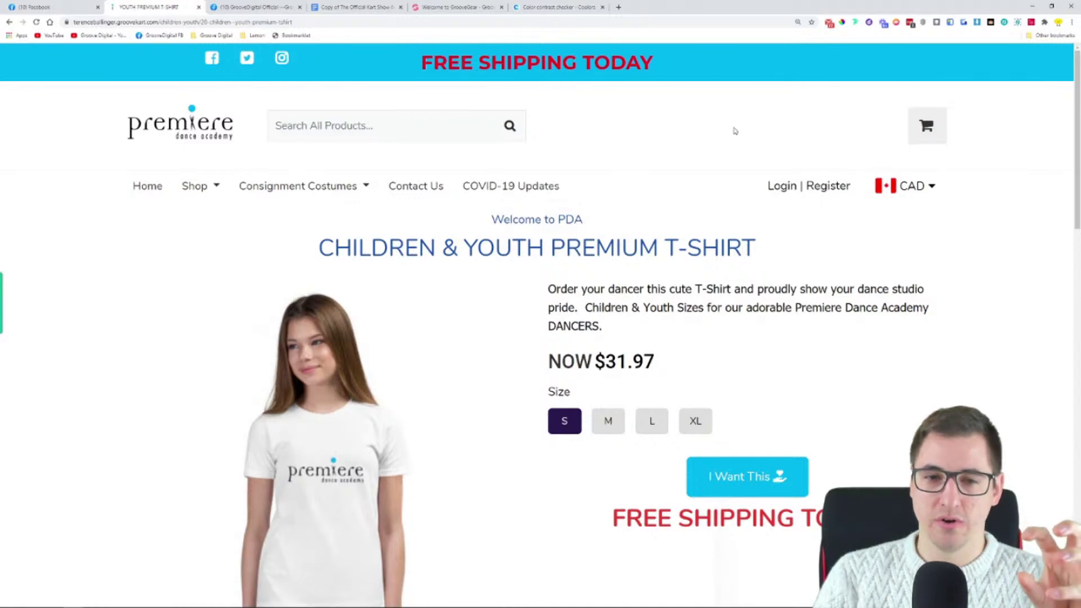
drag(443, 251, 653, 247)
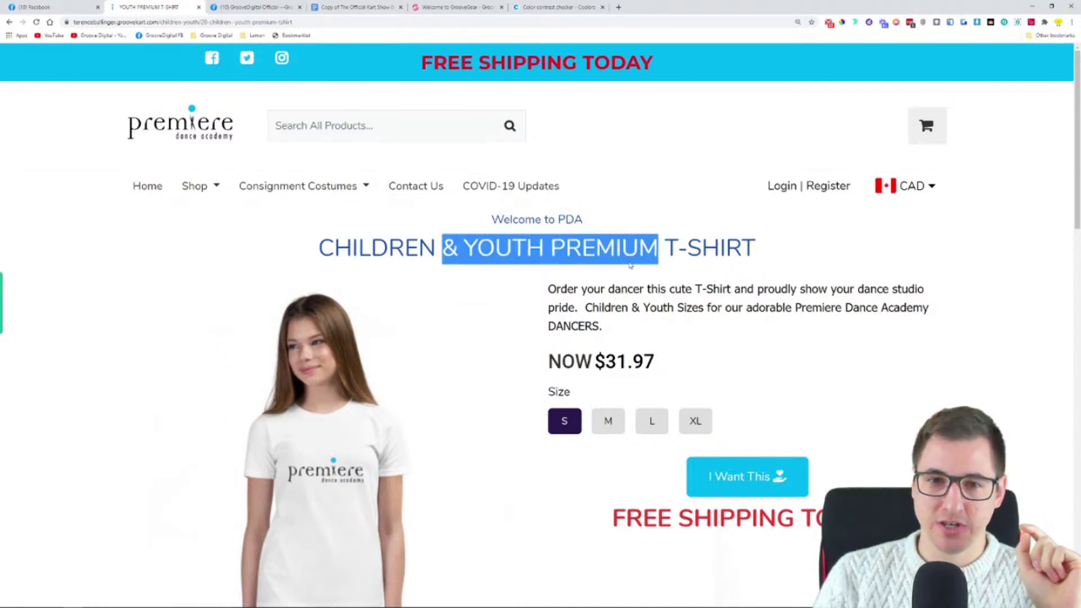
drag(583, 366, 732, 362)
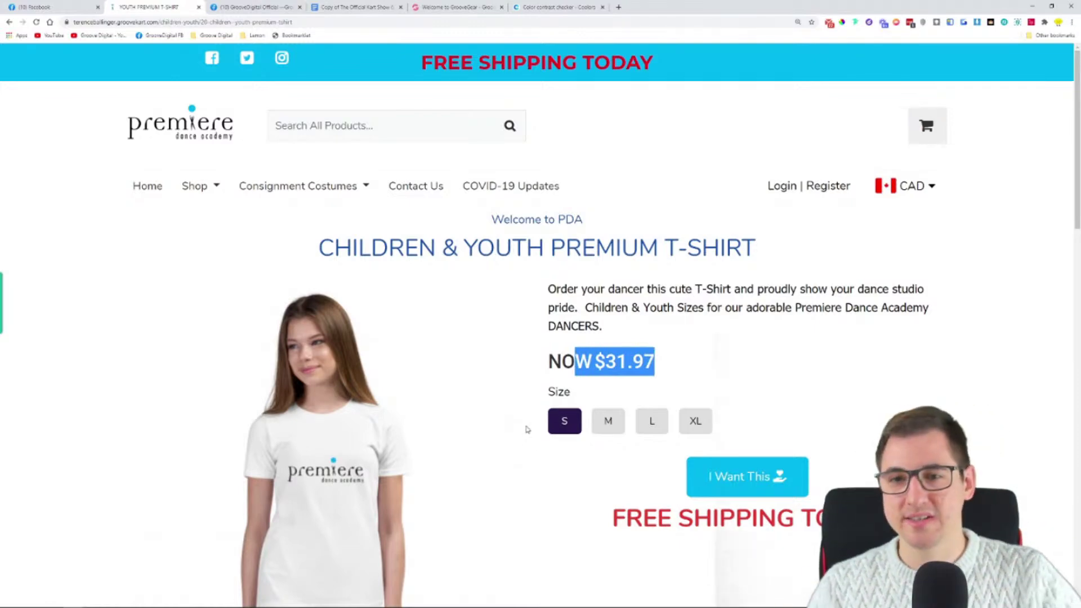
Review the T-shirt page's description and size guide, highlighting part of the More details heading and the price to compare their text styles
scroll(550, 317, down, 10)
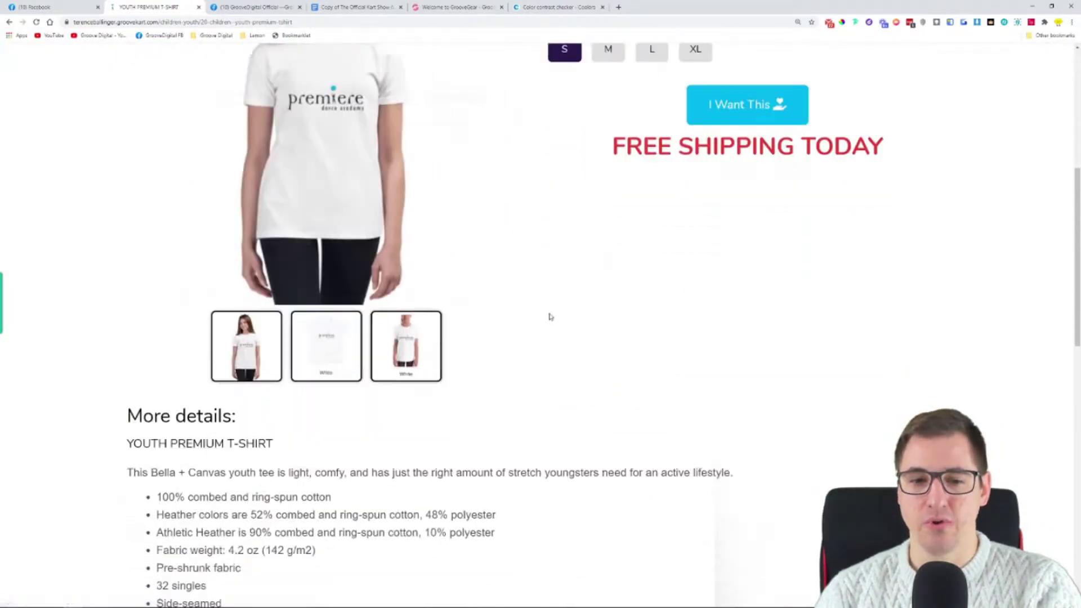
scroll(551, 317, down, 3)
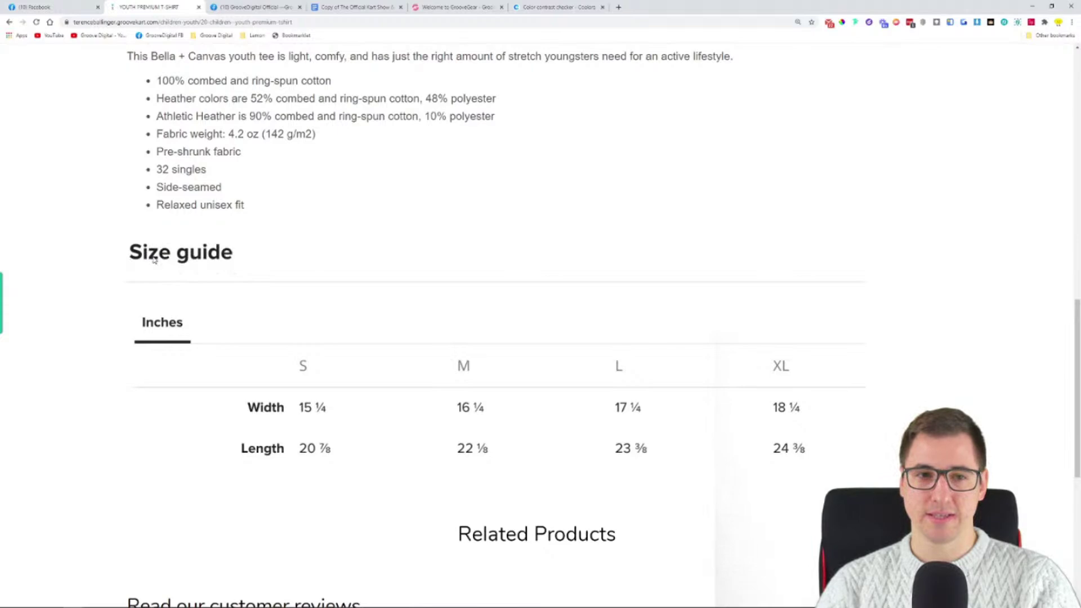
scroll(155, 261, up, 4)
drag(153, 236, 235, 228)
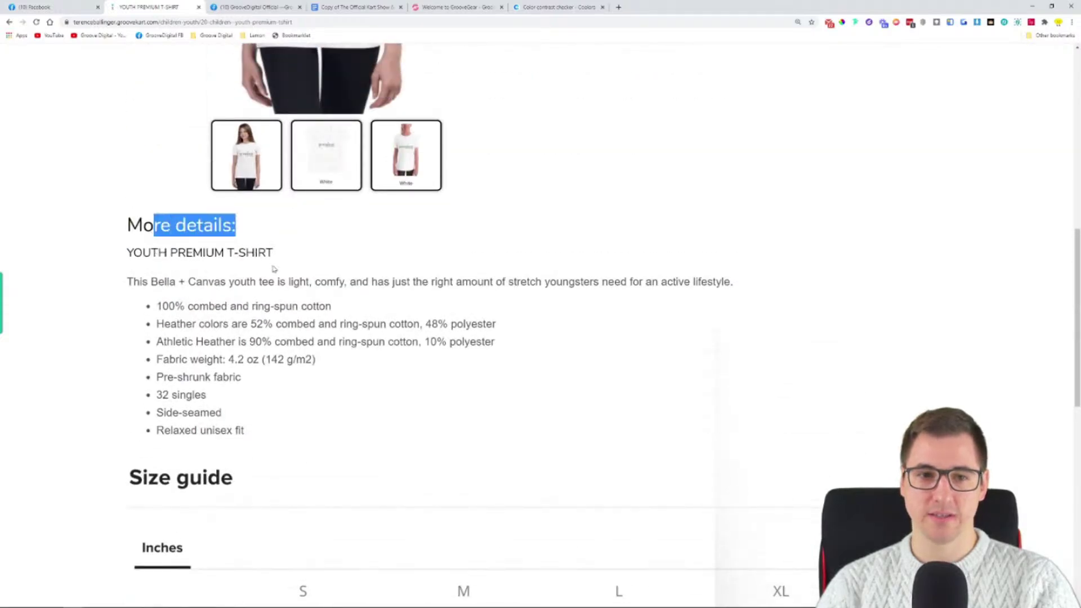
scroll(272, 271, up, 10)
drag(562, 361, 655, 362)
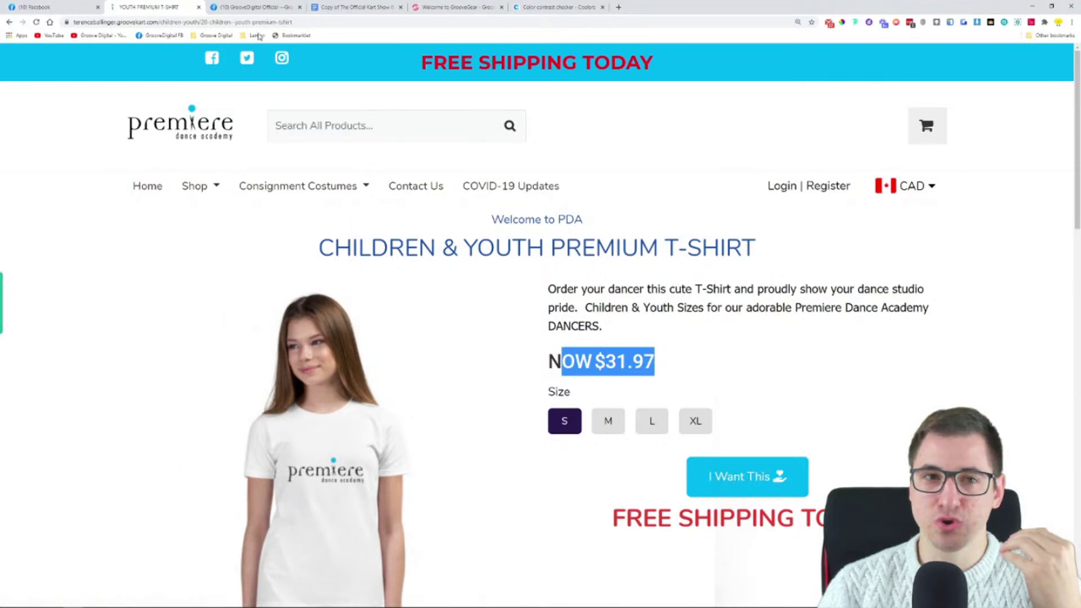
Revisit the Design / Structure item in the feedback checklist document, clear its highlight, and return to the T-shirt product page
click(353, 7)
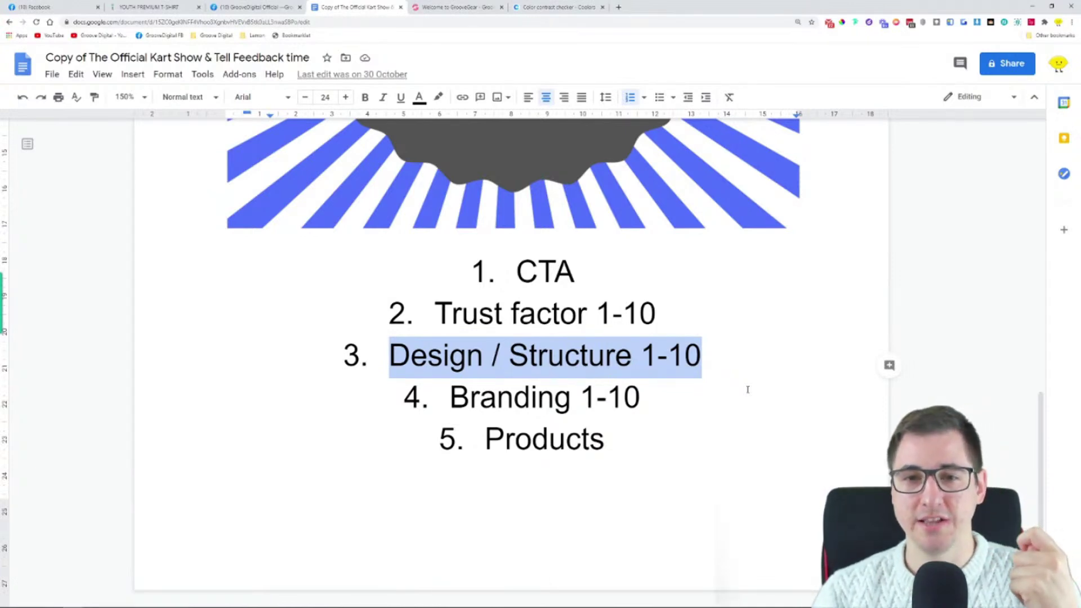
click(734, 357)
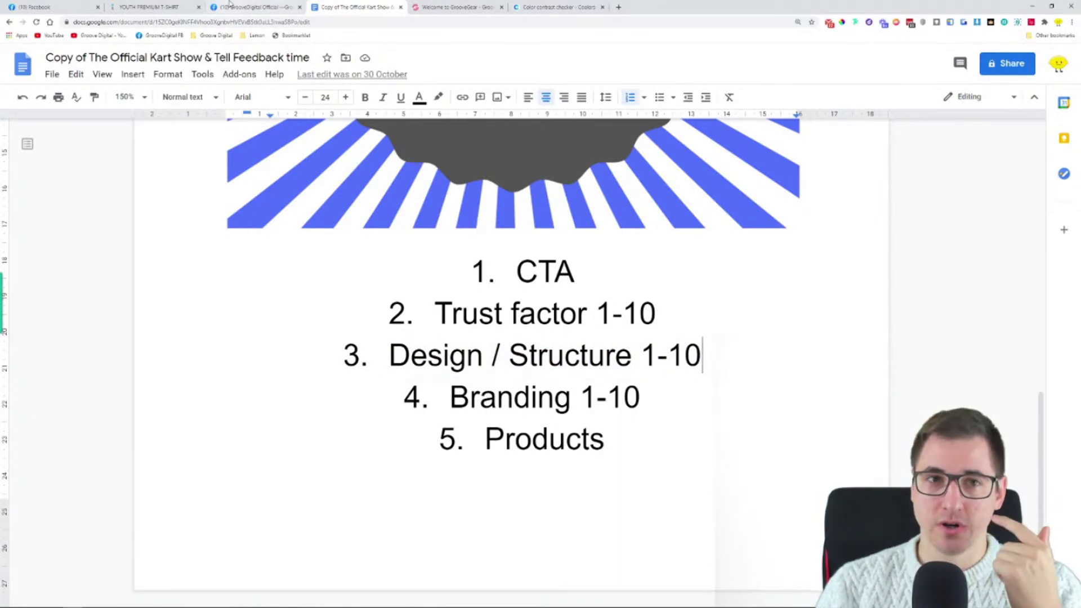
click(286, 5)
click(148, 6)
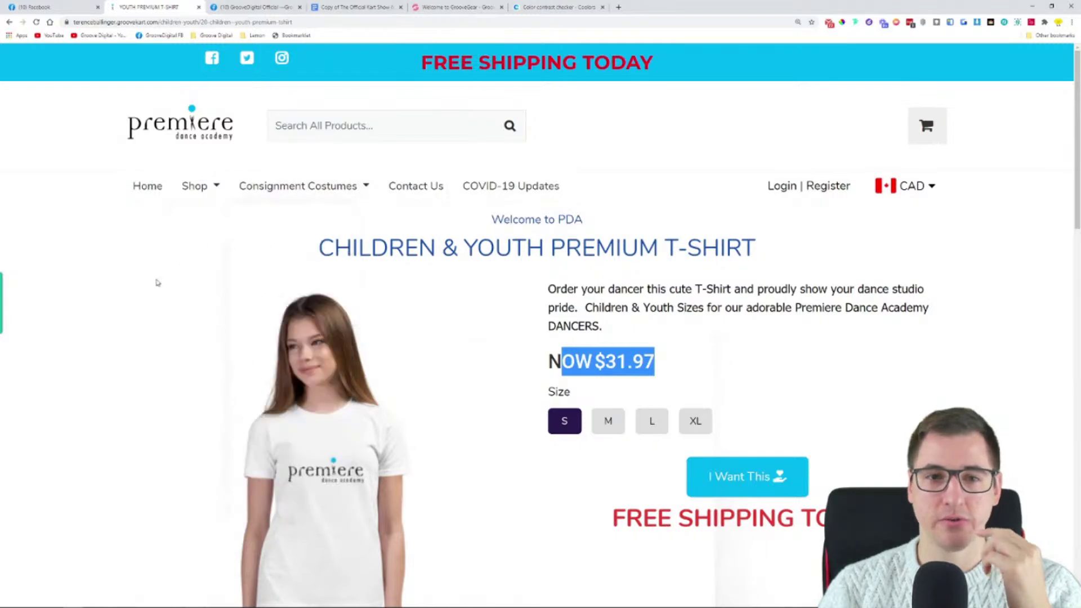
Open the Hip Hop and Jazz categories under Consignment Costumes to check their product listings
mouse_move(333, 193)
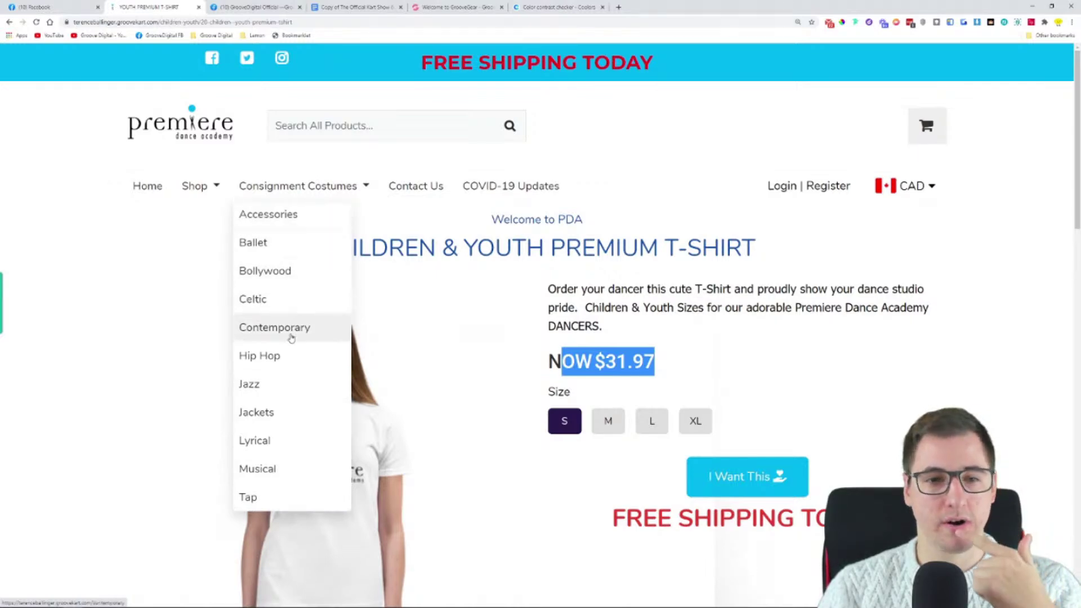
click(287, 357)
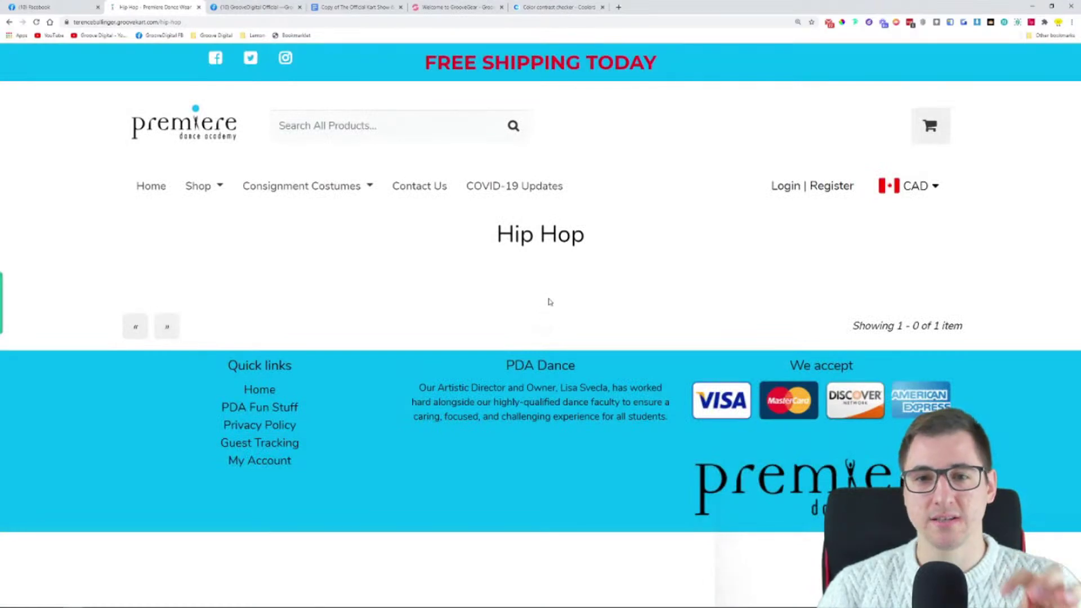
mouse_move(250, 191)
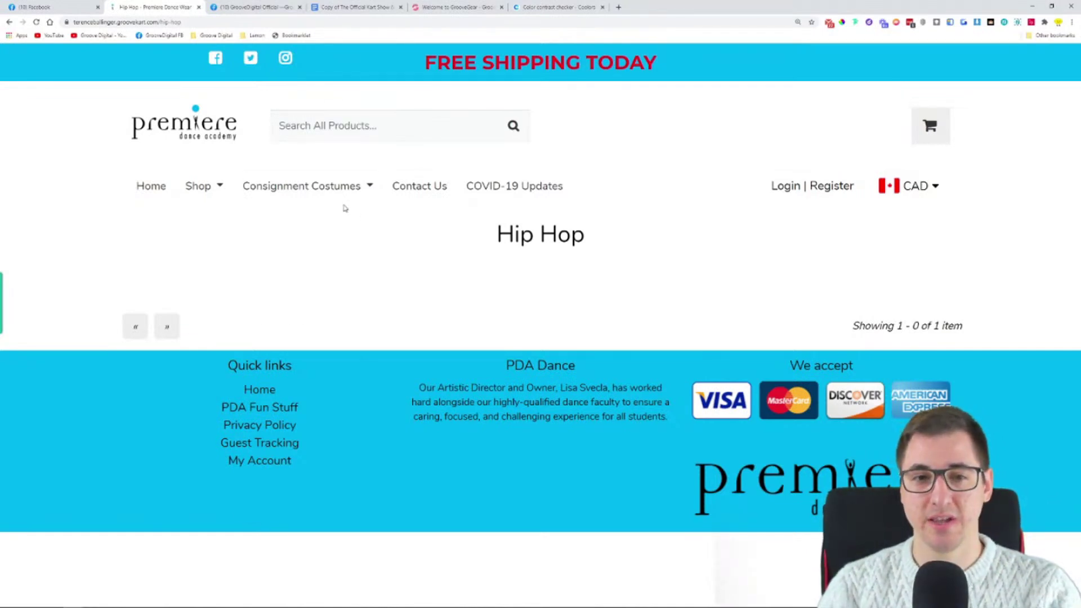
mouse_move(321, 189)
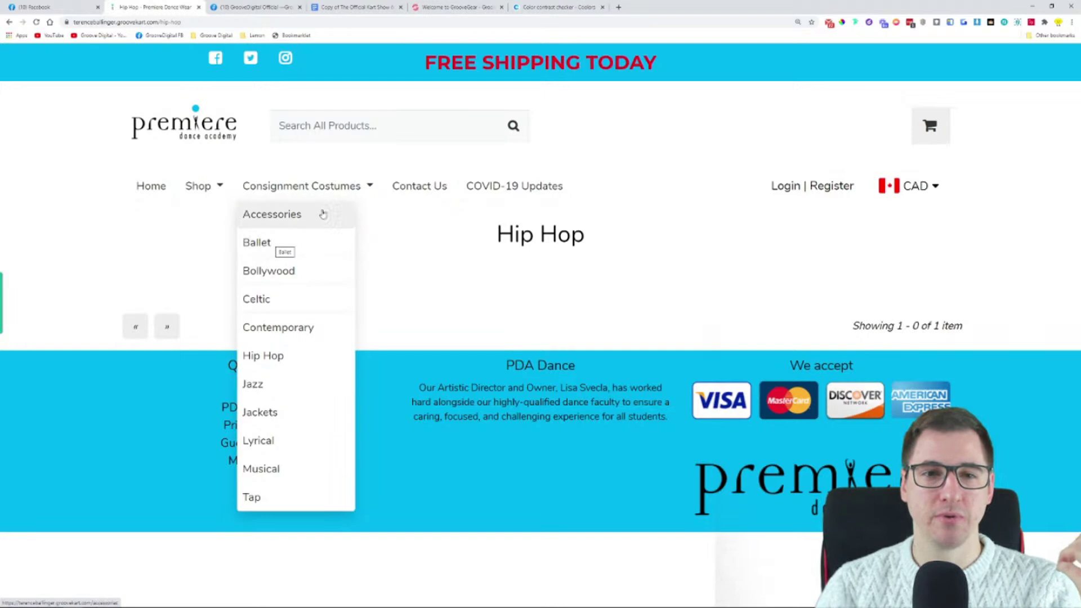
click(282, 387)
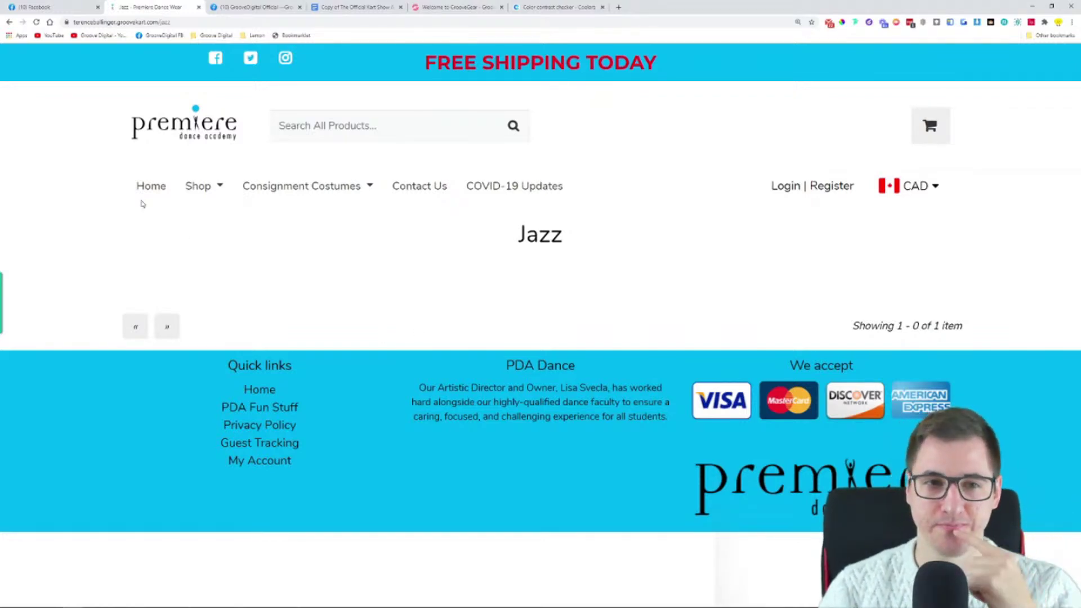
Return to the store's home page and highlight the end of the Design / Structure 1-10 item in the feedback checklist
click(162, 192)
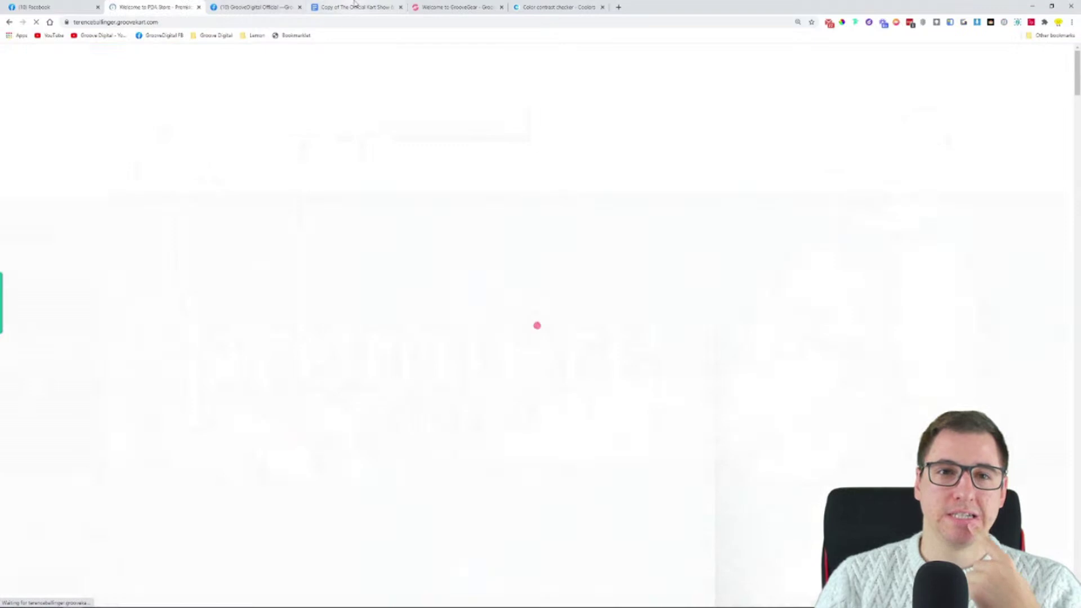
click(360, 8)
drag(697, 355, 662, 354)
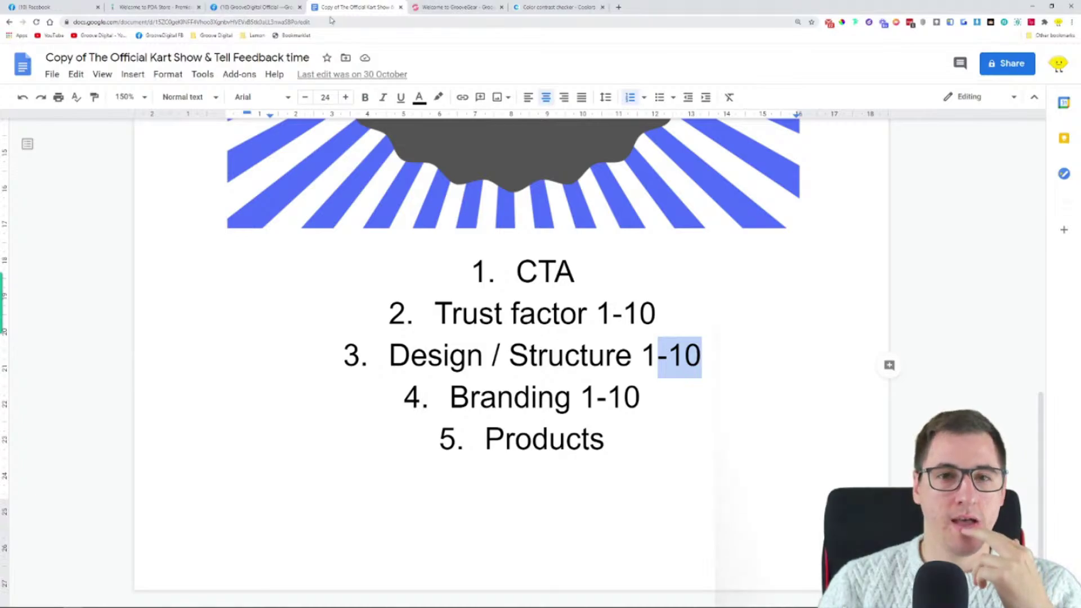
Review the home page's product sections down to the PDA Consignment Costumes heading and footer, checking how the rows are laid out
click(163, 7)
scroll(540, 304, down, 6)
scroll(872, 308, down, 20)
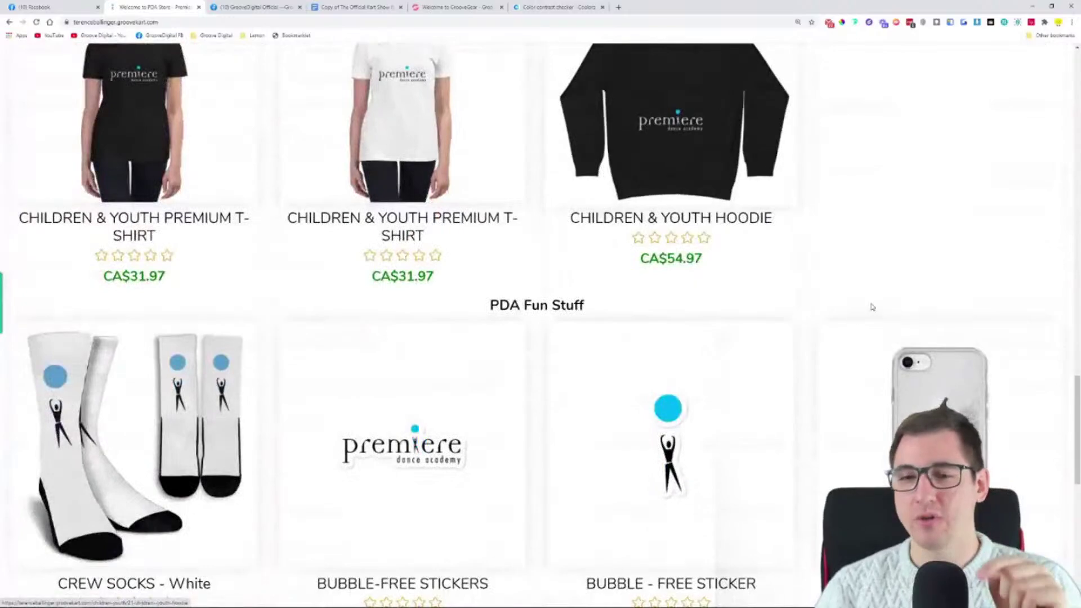
scroll(872, 308, down, 10)
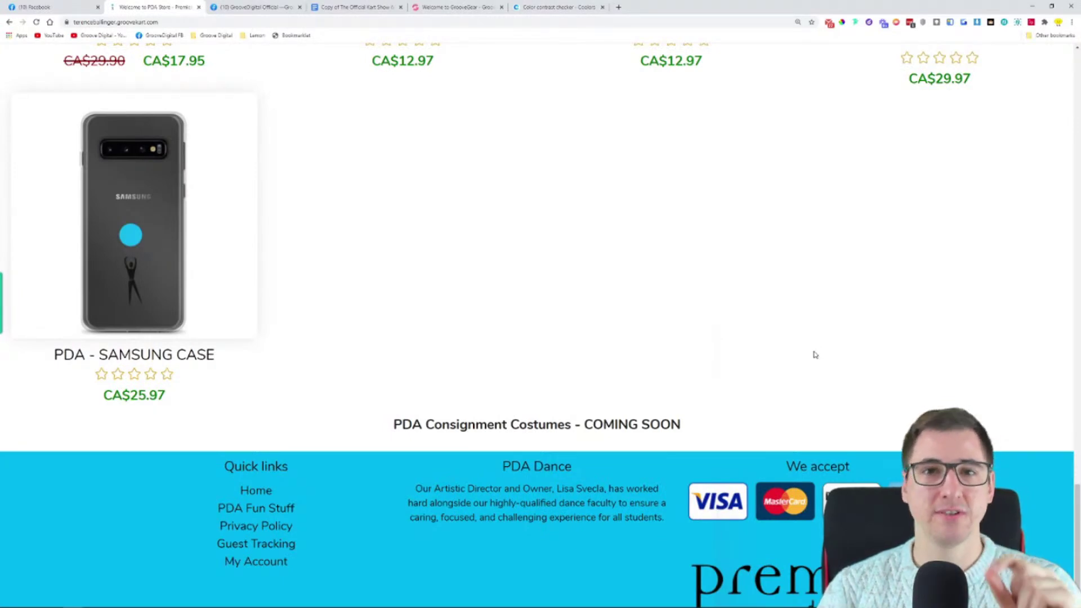
scroll(815, 354, down, 1)
scroll(276, 239, up, 2)
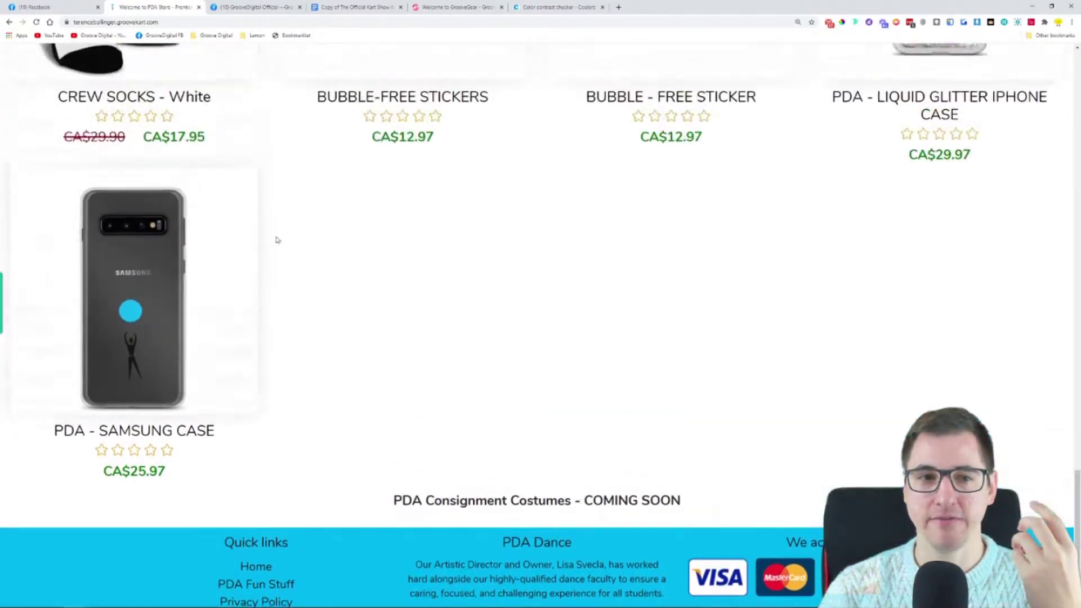
scroll(466, 261, up, 4)
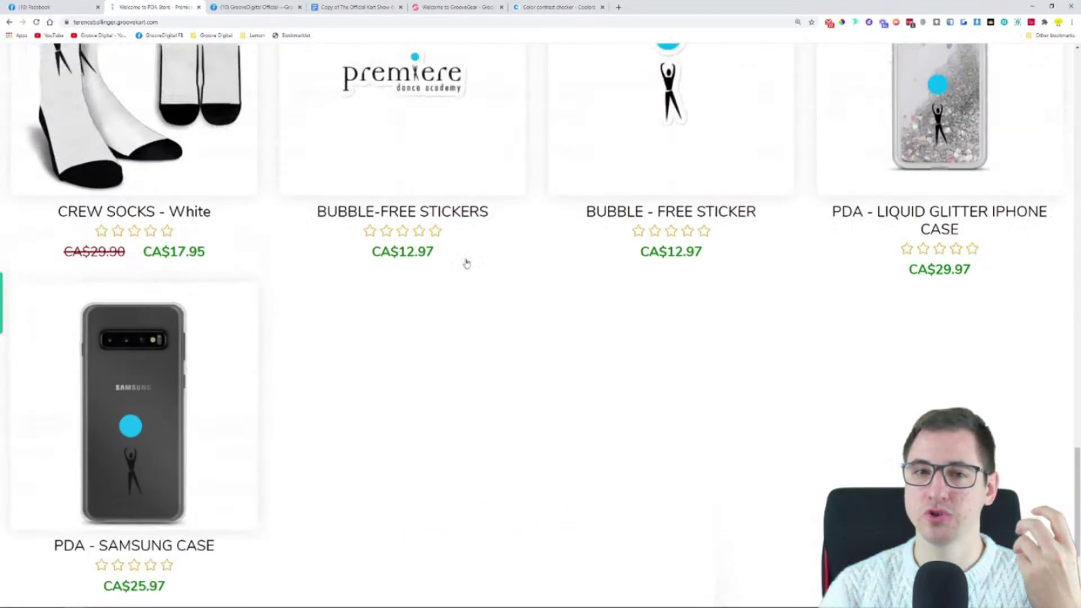
scroll(522, 326, down, 5)
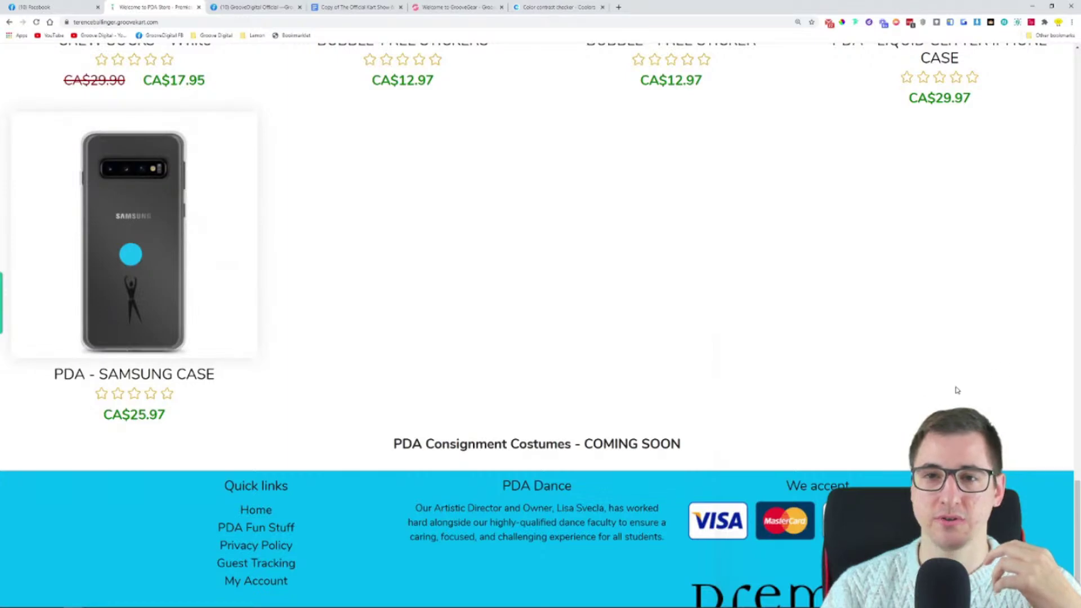
scroll(957, 390, up, 10)
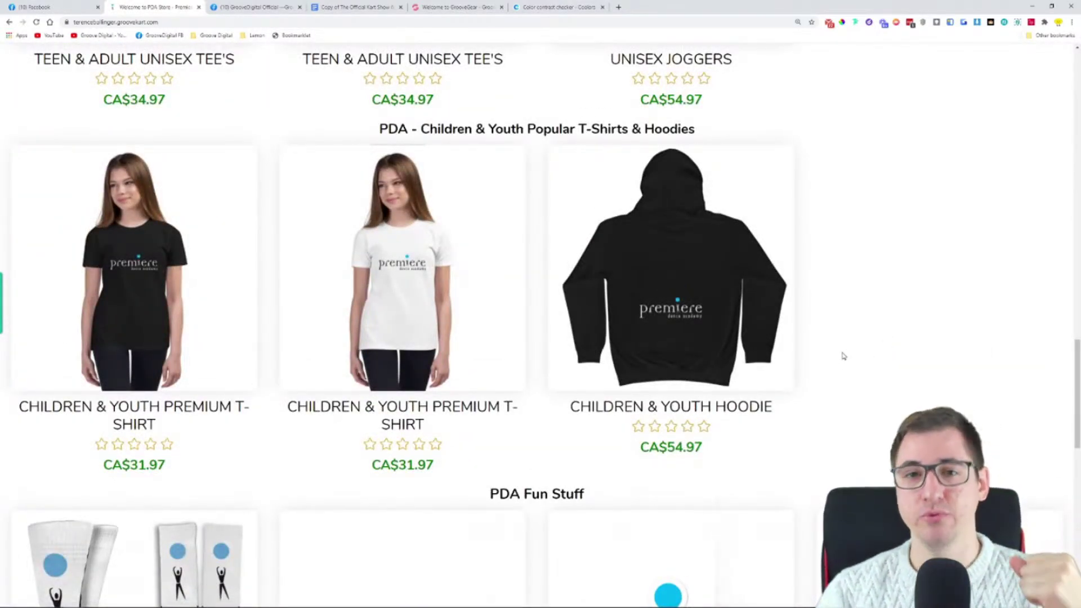
Highlight Branding 1-10 in the feedback checklist and review the home page's products, Christmas offer banner and header for branding
click(352, 6)
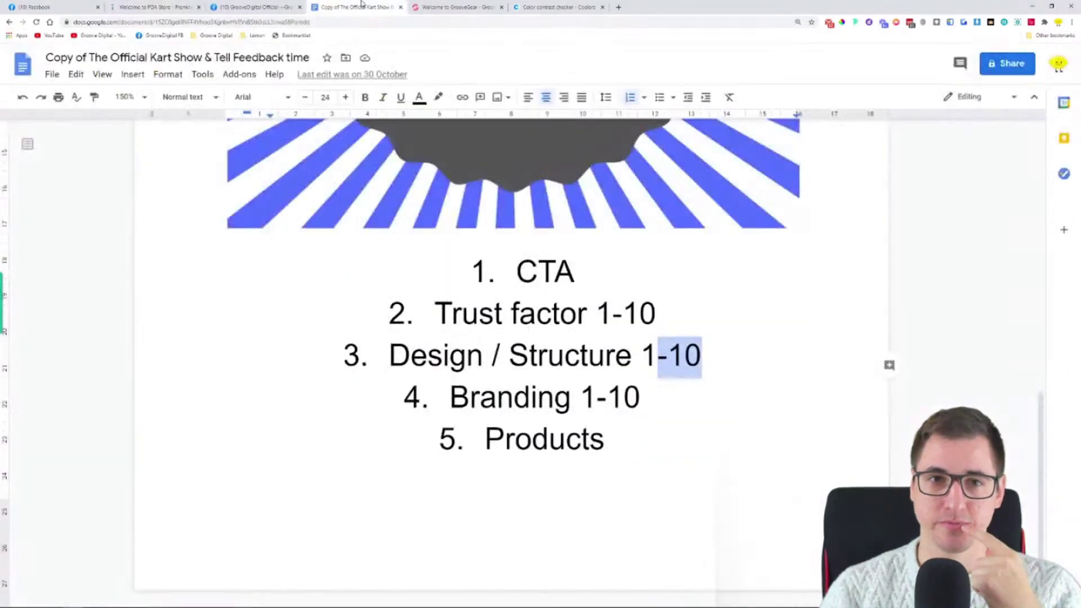
drag(645, 401, 367, 398)
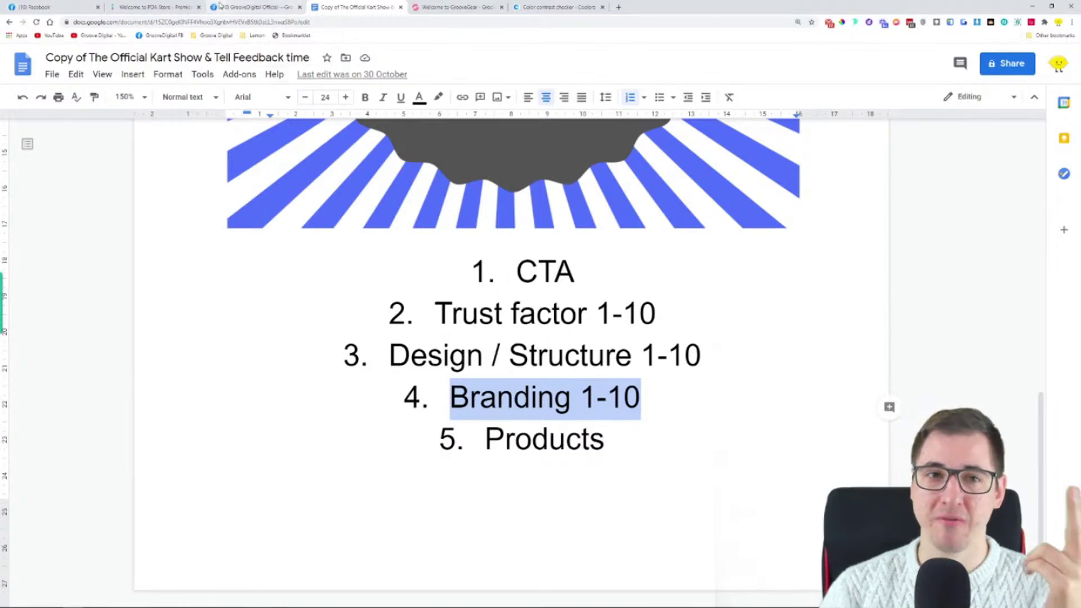
click(168, 7)
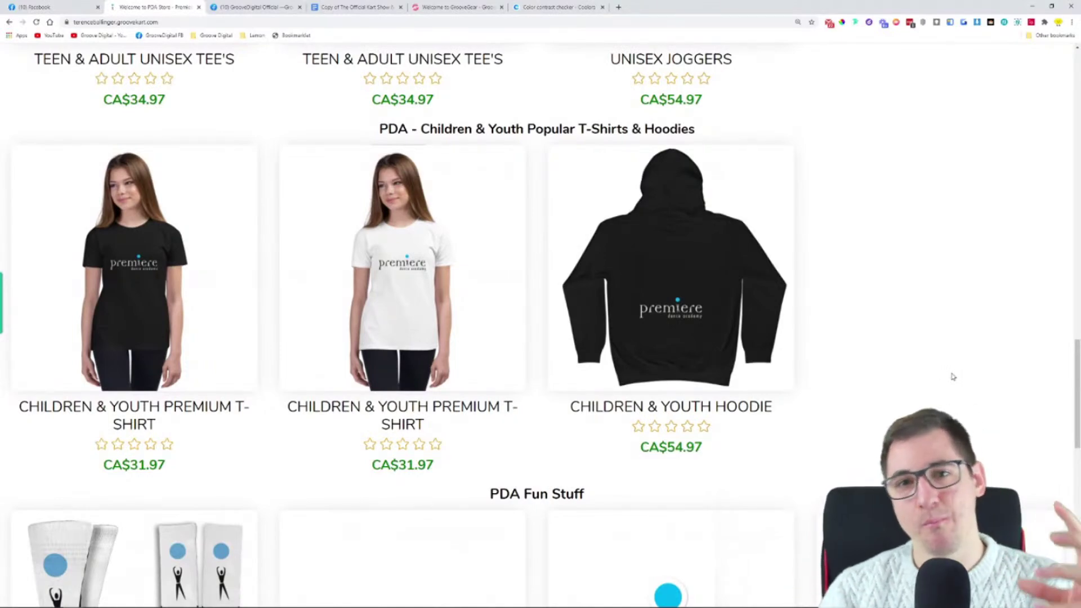
scroll(956, 376, up, 12)
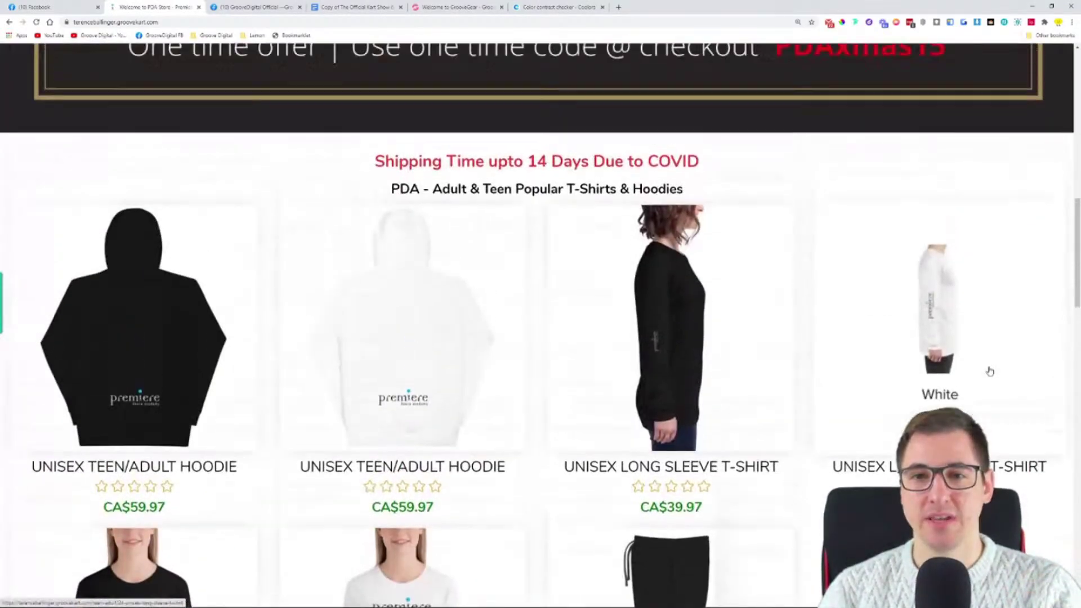
scroll(961, 357, up, 5)
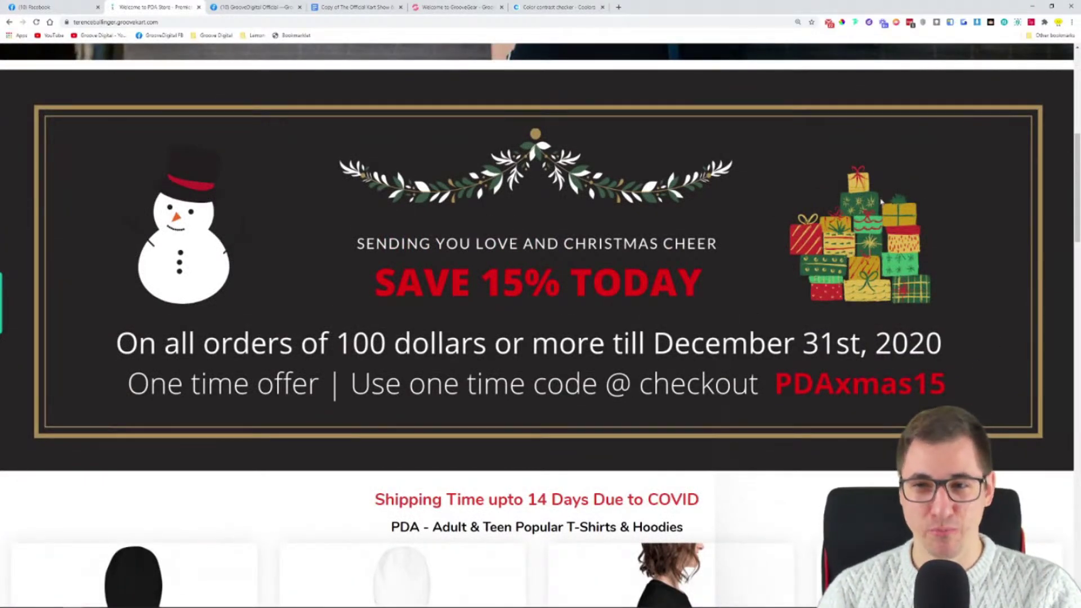
scroll(876, 186, up, 4)
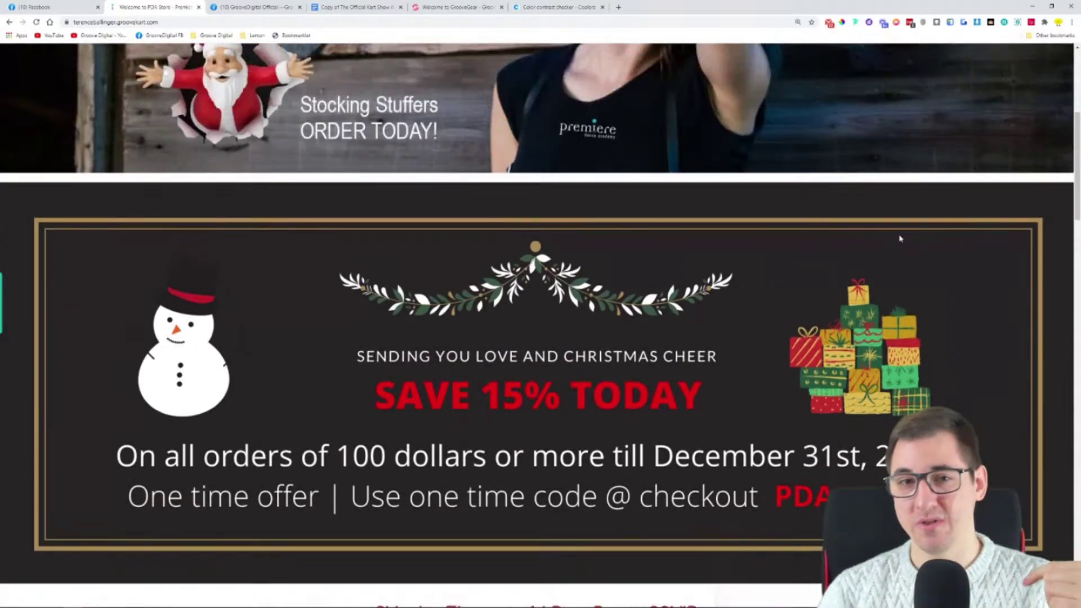
scroll(349, 180, up, 3)
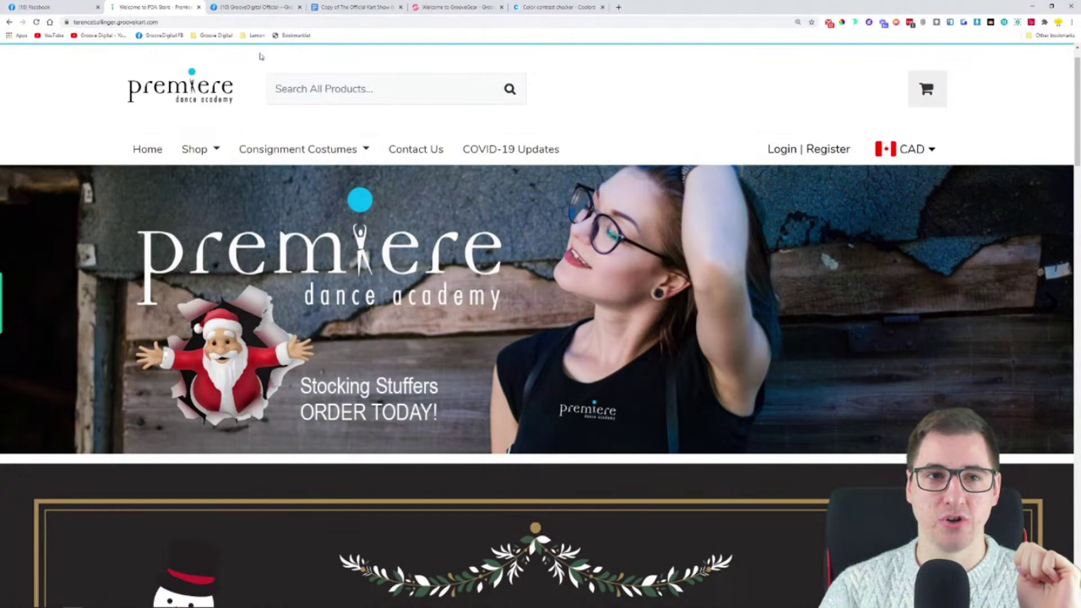
Revisit the GrooveKart Show & Tell Facebook post and the store's home page, and highlight Products in the feedback checklist
click(50, 6)
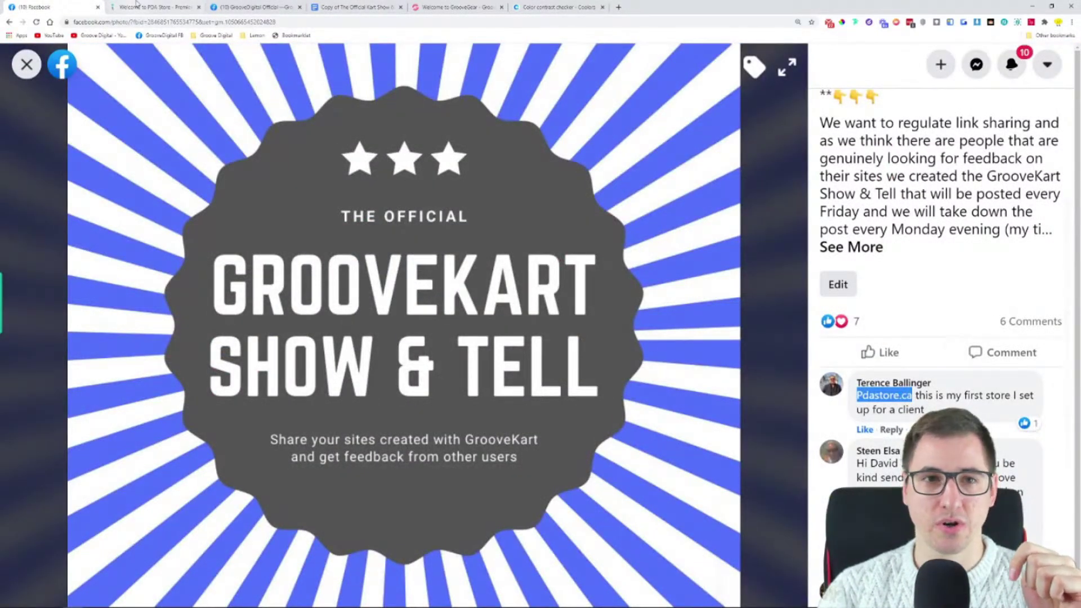
click(187, 5)
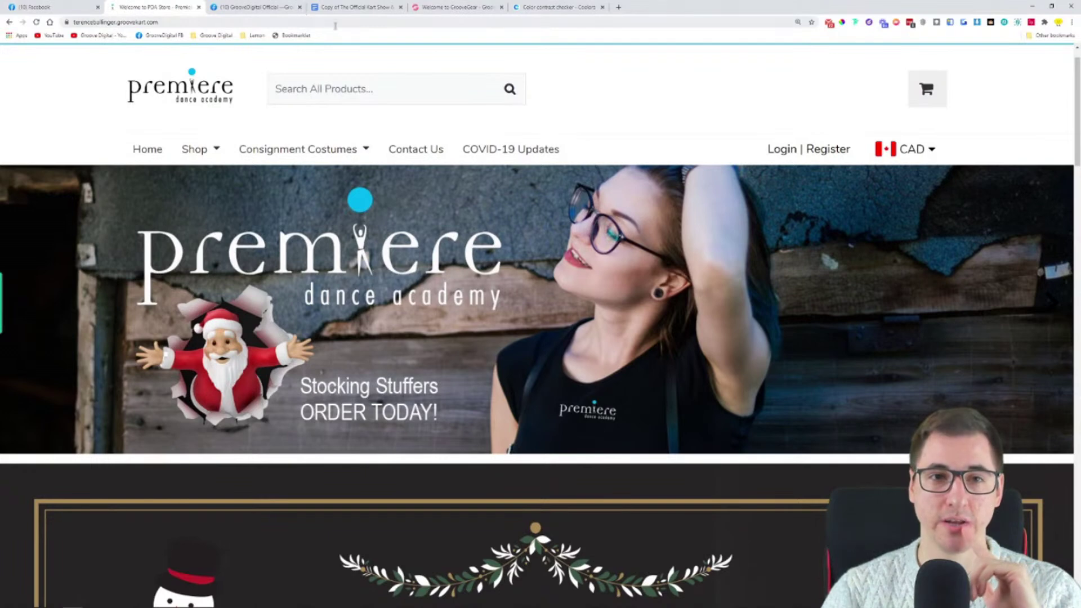
click(338, 7)
drag(488, 441, 691, 461)
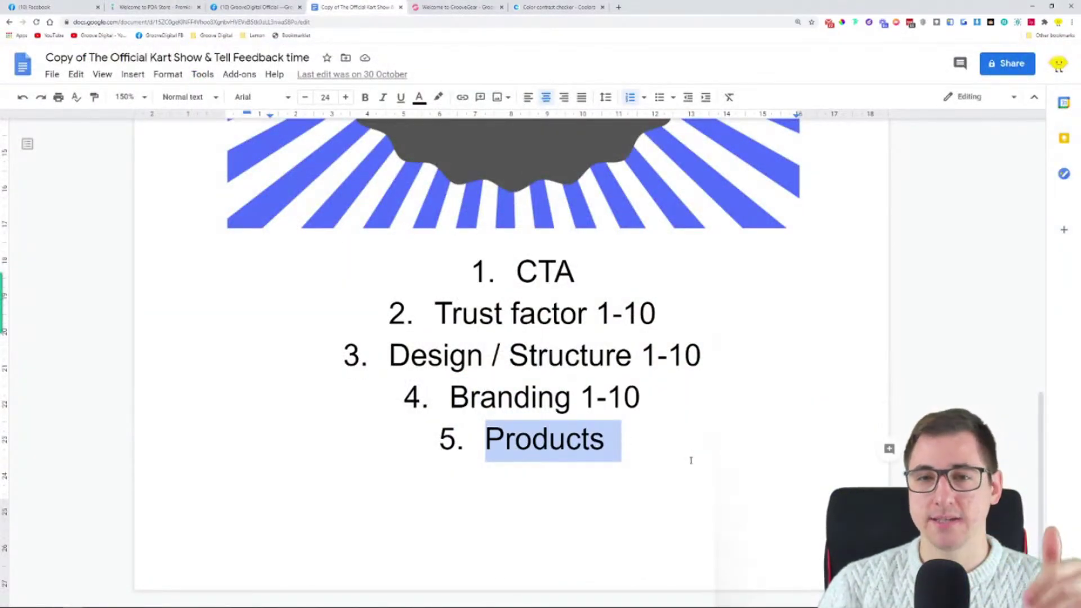